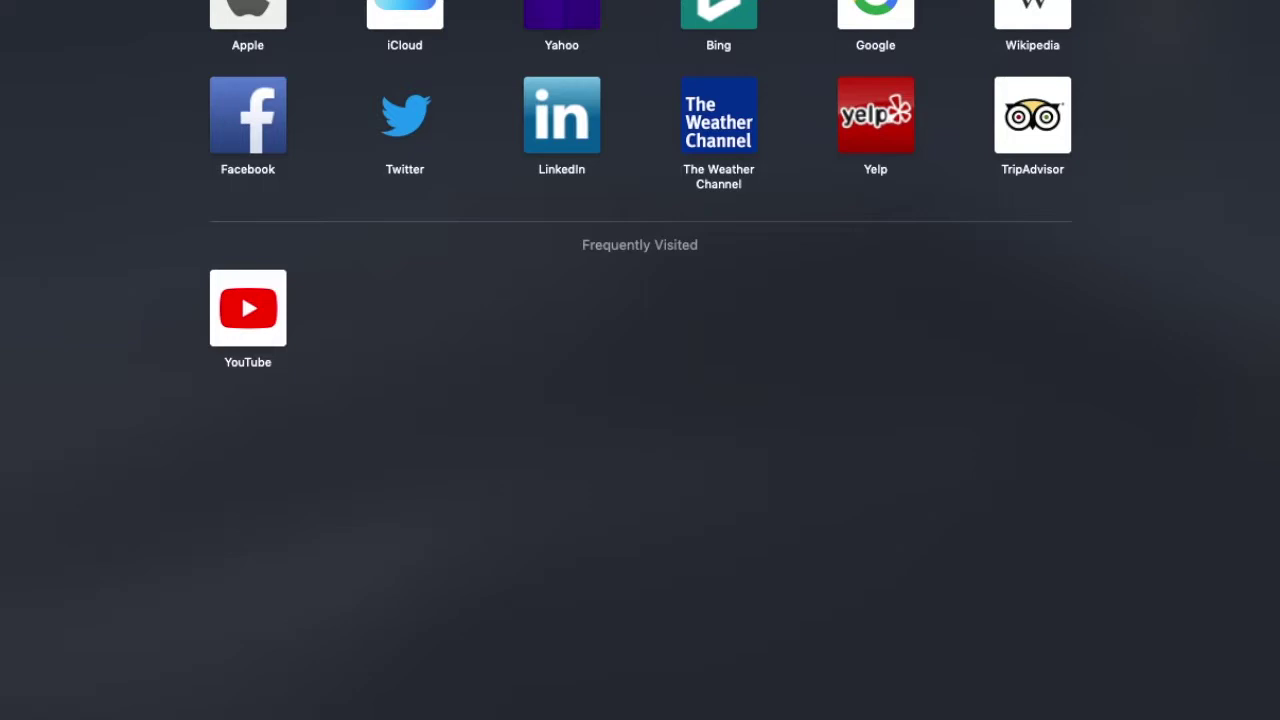
Load YouTube in Safari by typing 'you' into the address bar
{"action": "type", "text": "you"}
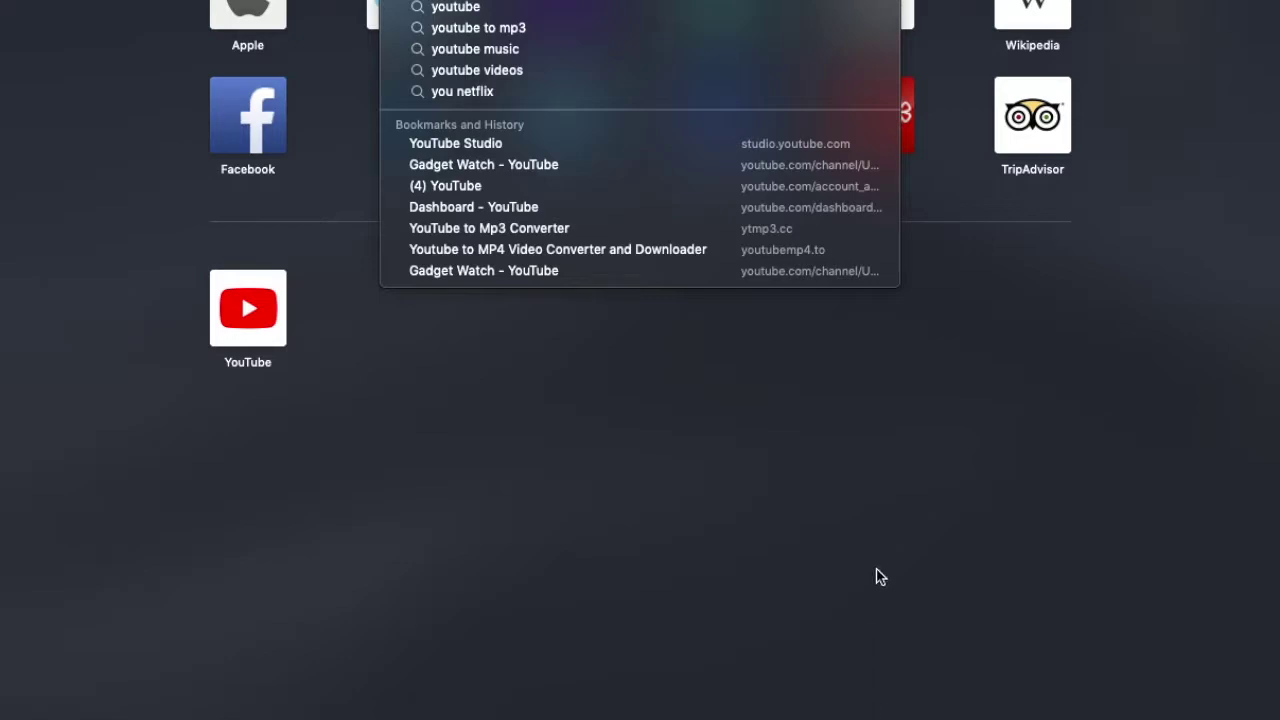
{"action": "key", "text": "Return"}
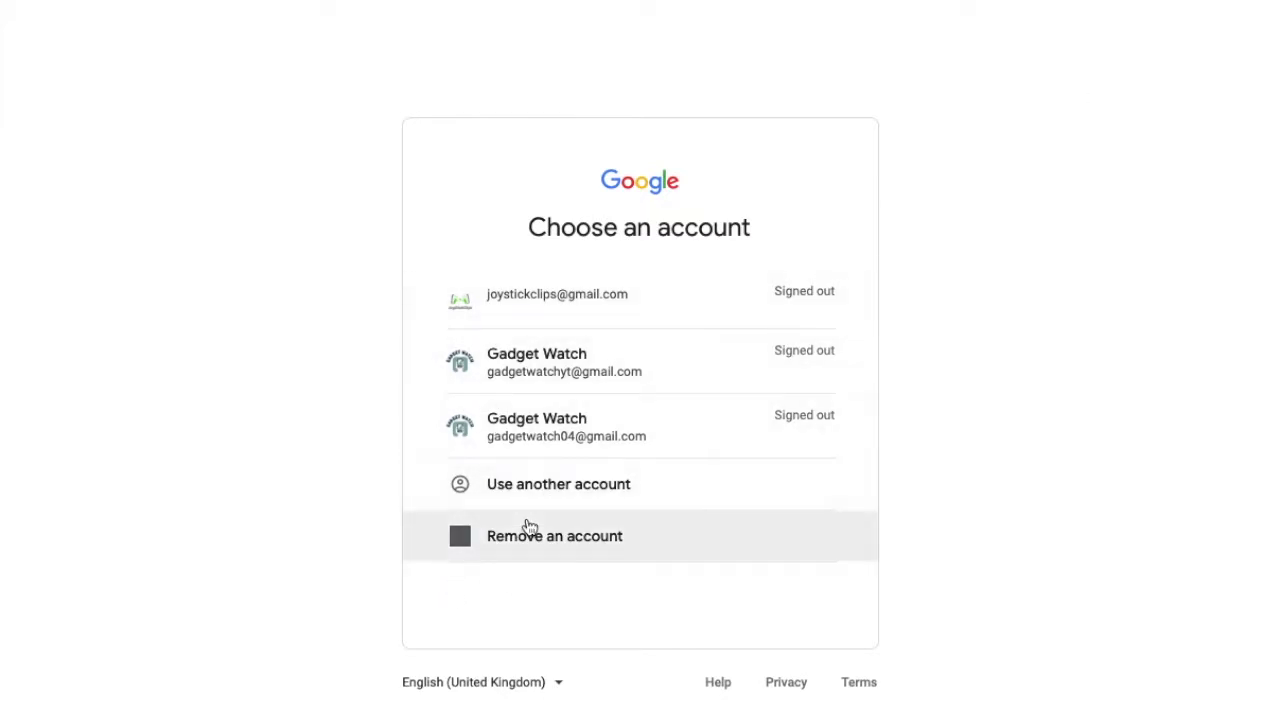
Switch to a different account and start creating a new Google account
{"action": "left_click", "coordinate": [537, 491]}
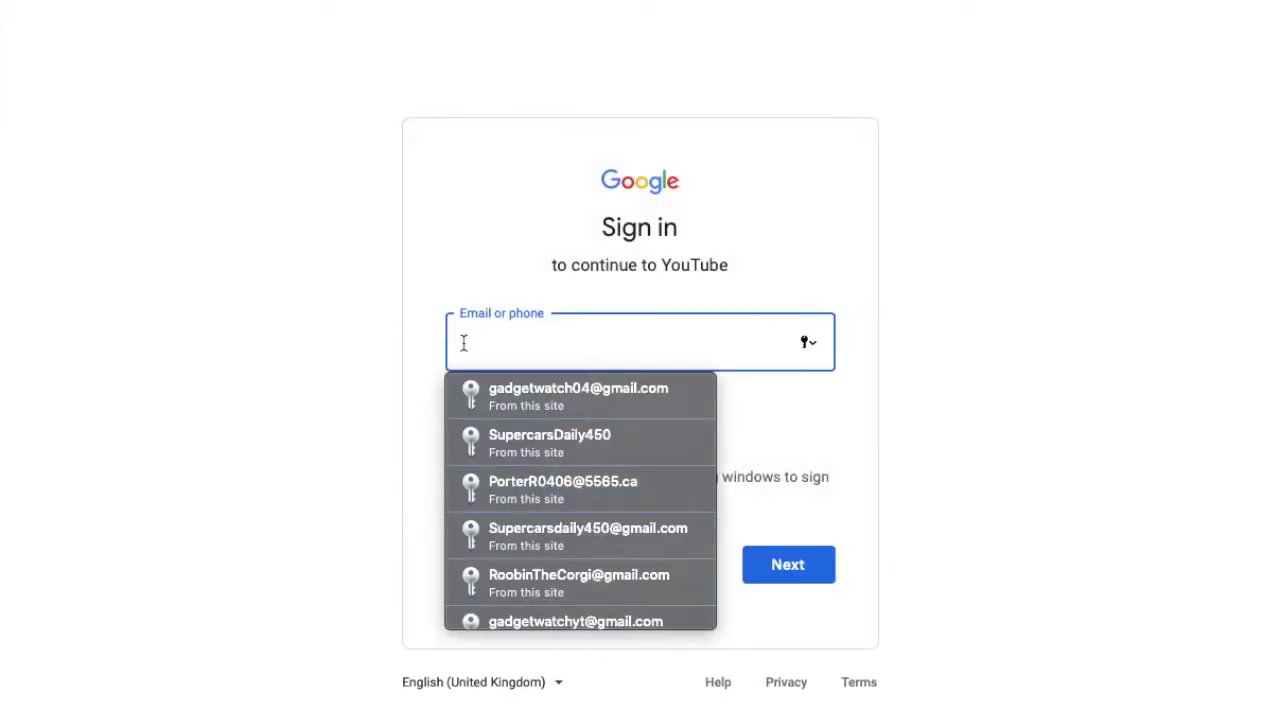
{"action": "left_click", "coordinate": [401, 411]}
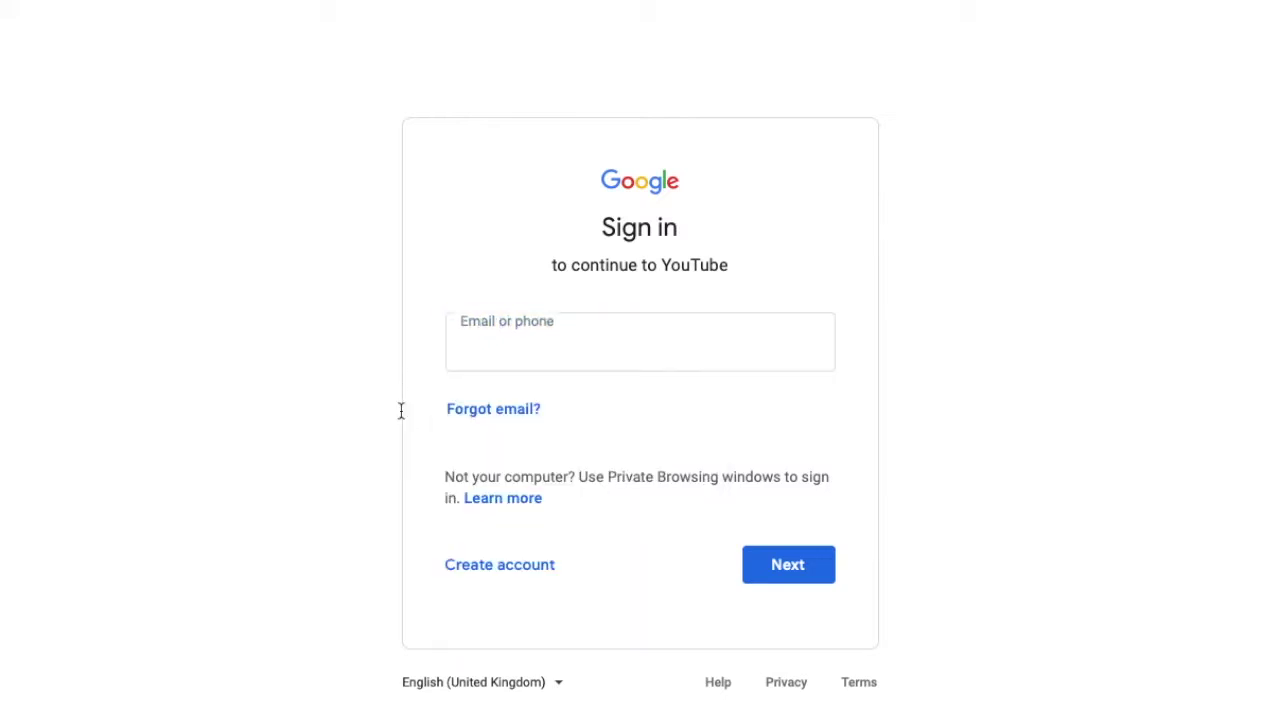
{"action": "left_click_drag", "start_coordinate": [401, 411], "coordinate": [387, 472]}
{"action": "left_click", "coordinate": [384, 469]}
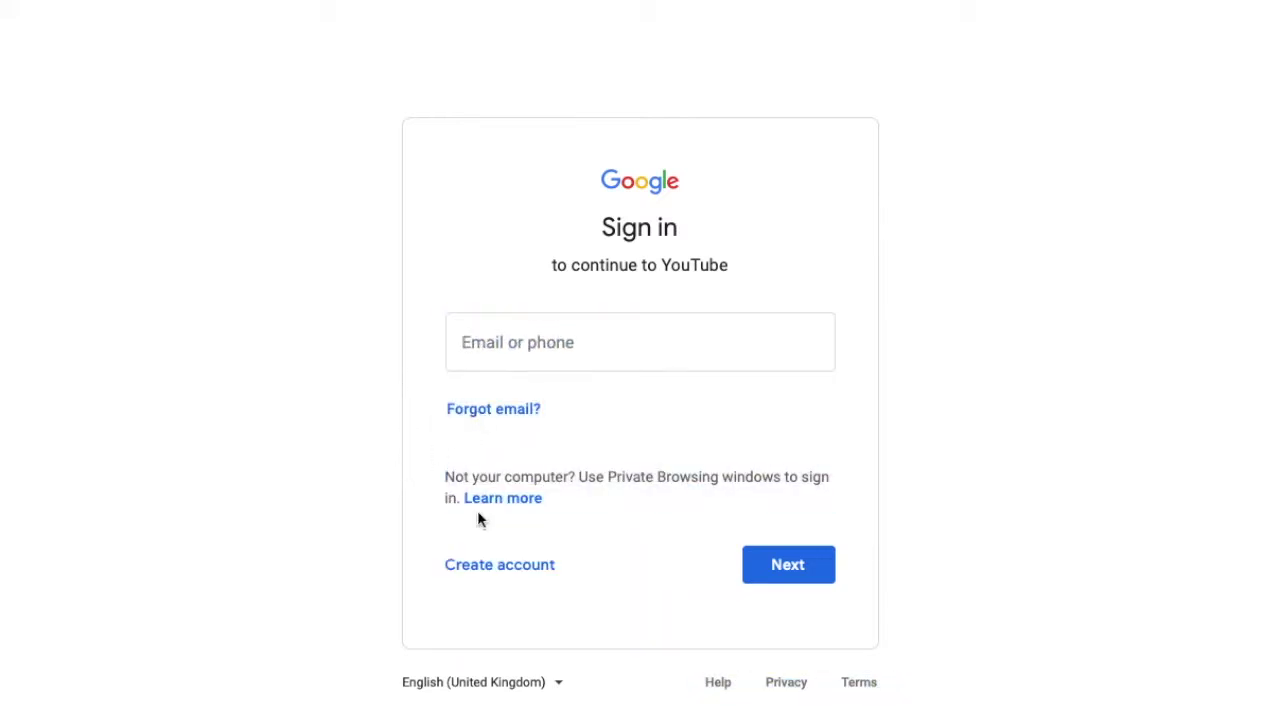
{"action": "left_click", "coordinate": [499, 566]}
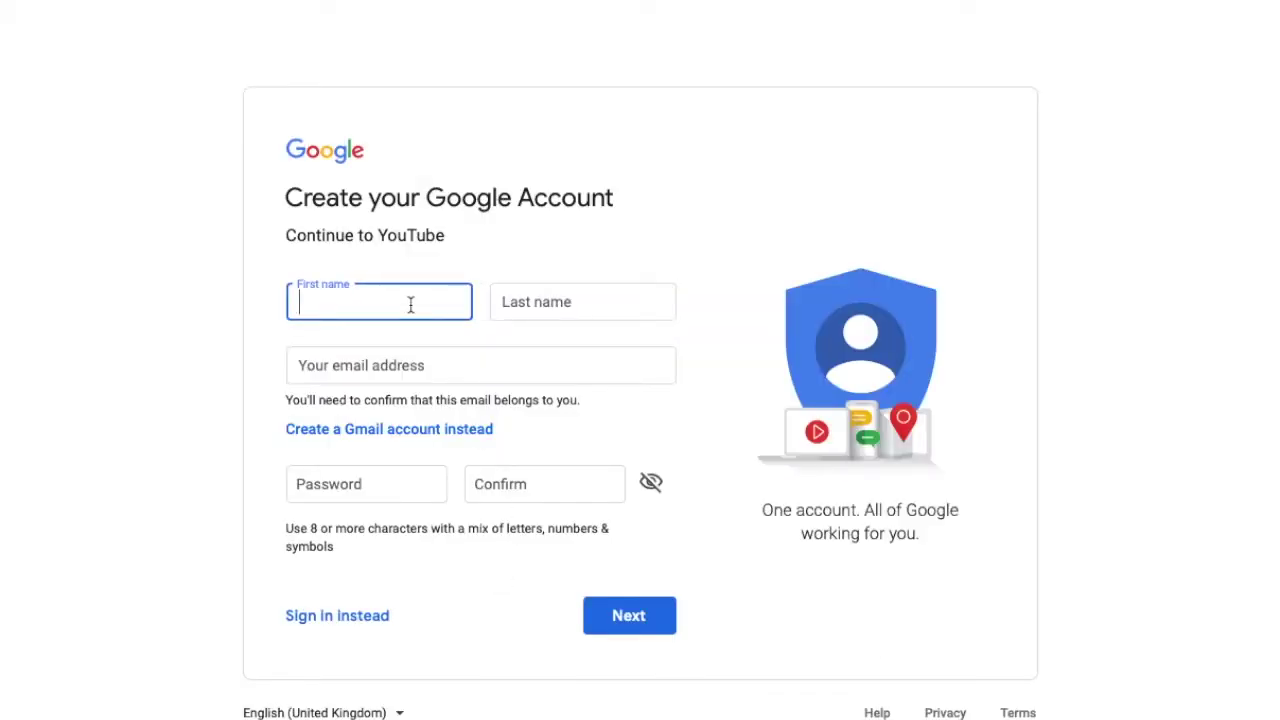
Enter the new account's first and last name
{"action": "type", "text": "test"}
{"action": "left_click", "coordinate": [550, 301]}
{"action": "type", "text": "test"}
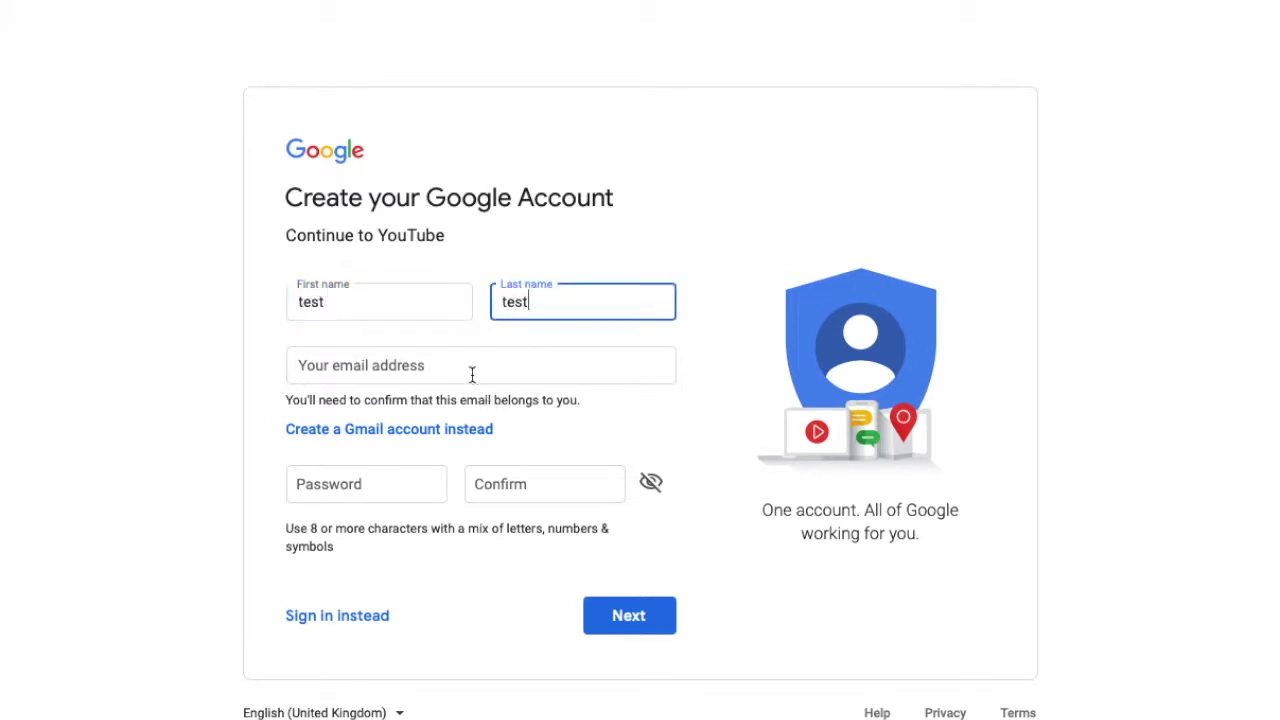
{"action": "left_click", "coordinate": [472, 370]}
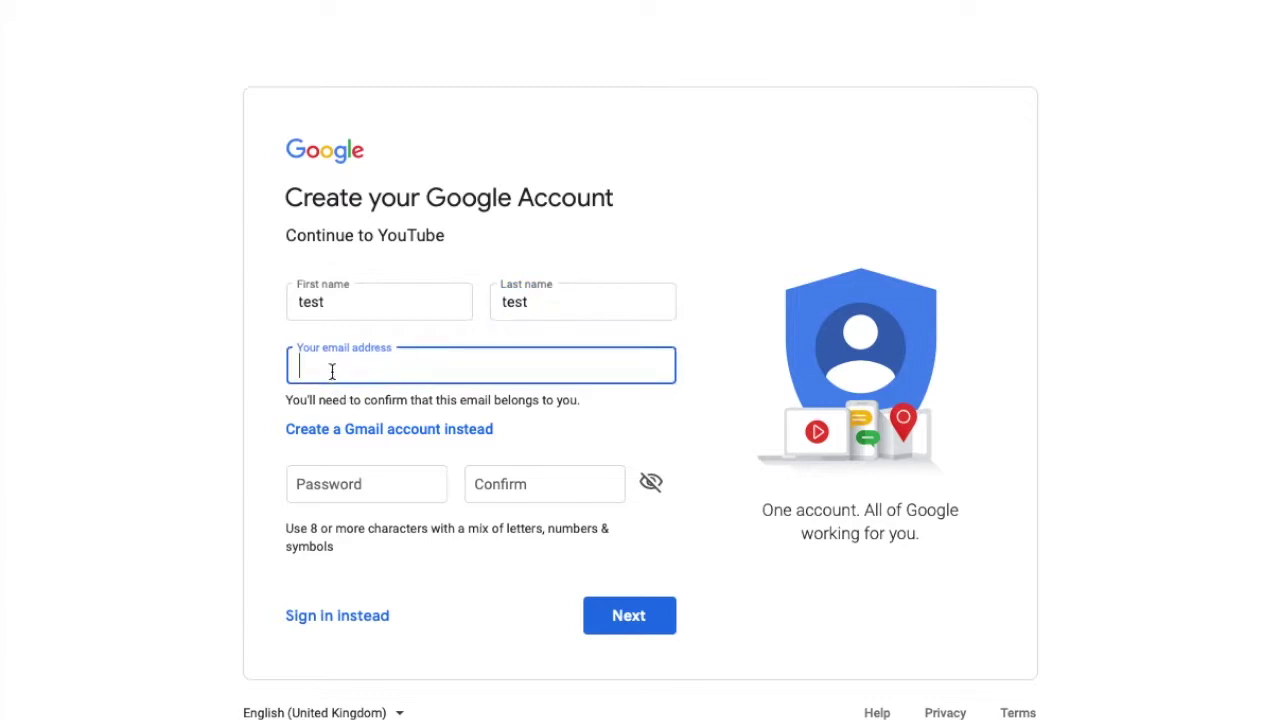
Choose a new Gmail username, set and confirm a password, and submit the form
{"action": "left_click", "coordinate": [334, 438]}
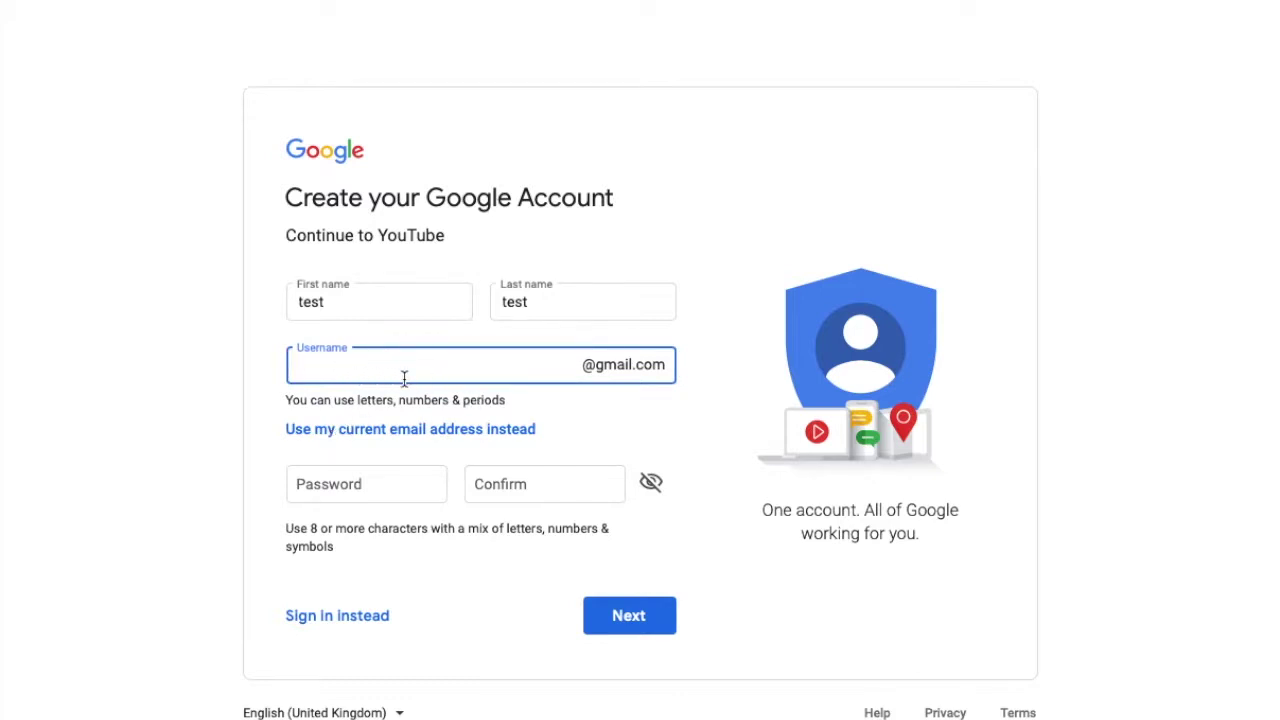
{"action": "left_click", "coordinate": [369, 490]}
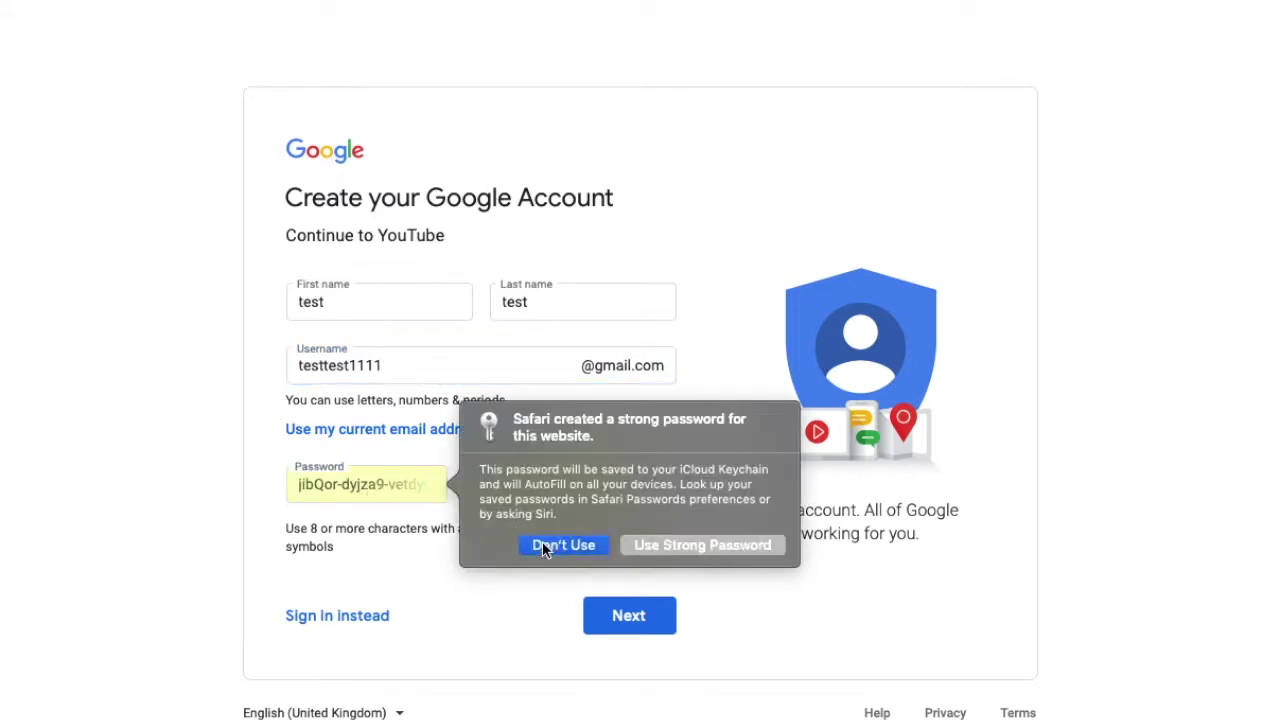
{"action": "left_click", "coordinate": [545, 550]}
{"action": "left_click", "coordinate": [540, 488]}
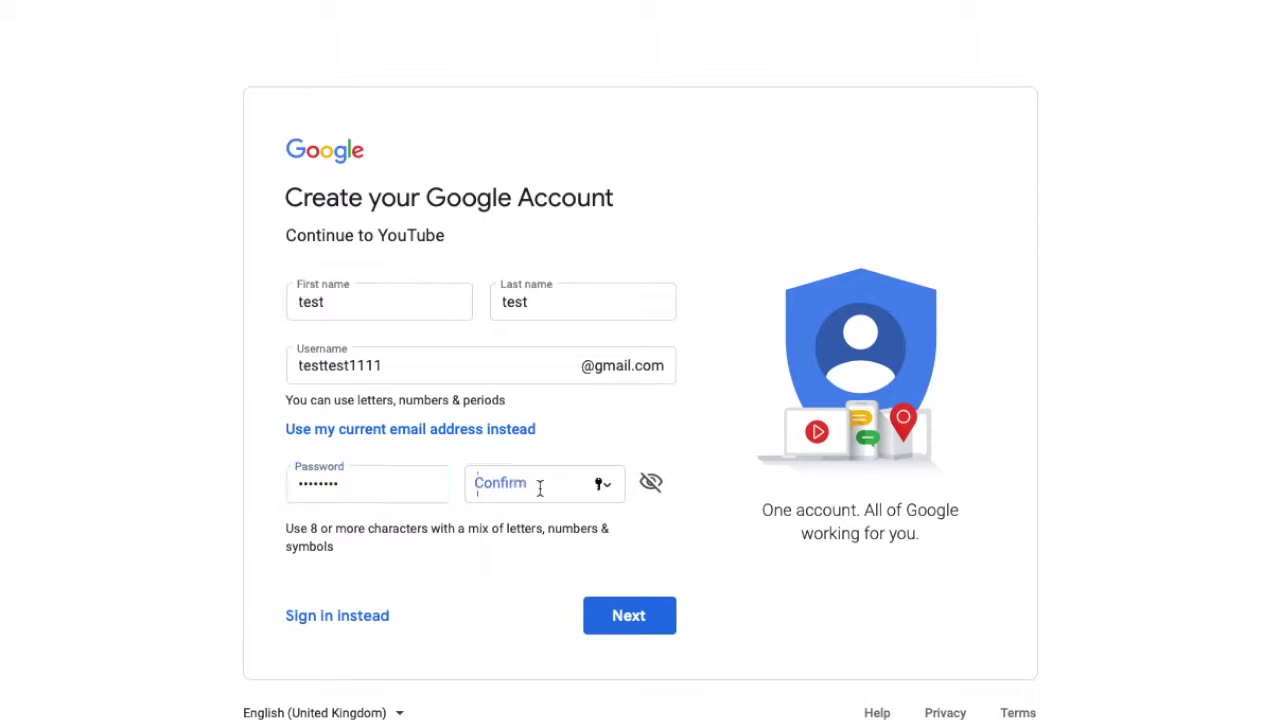
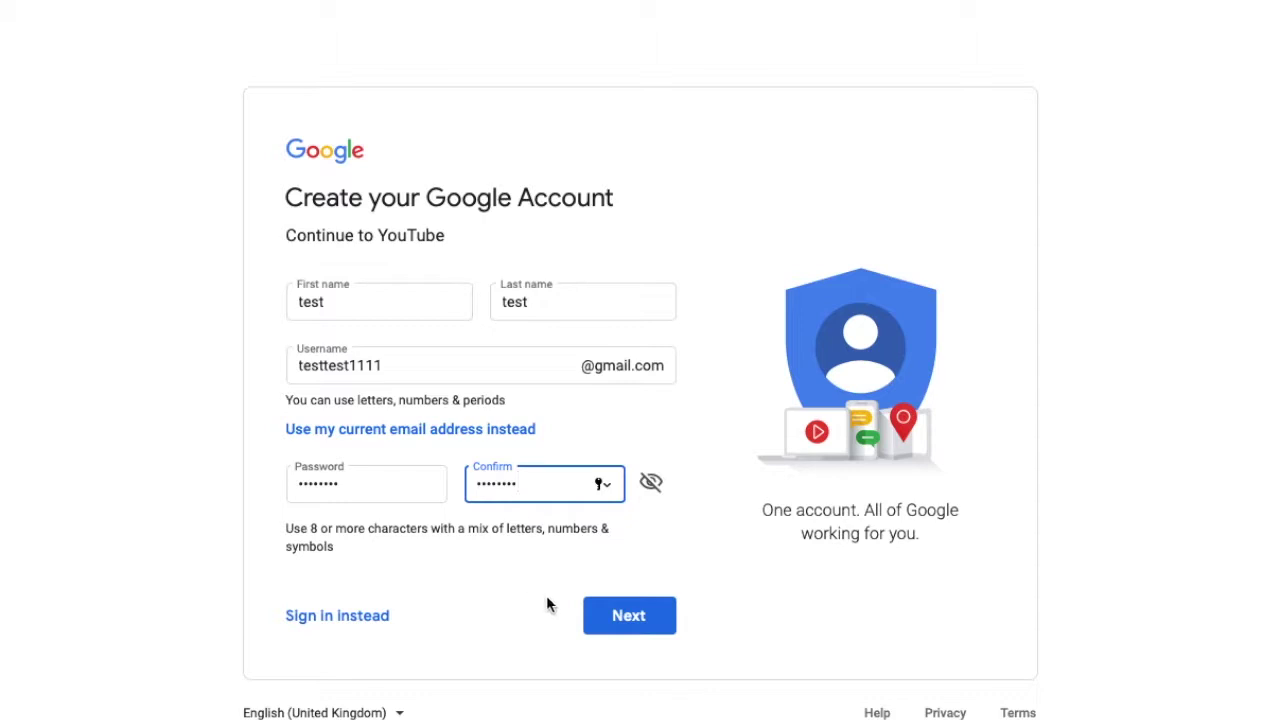
{"action": "left_click", "coordinate": [633, 618]}
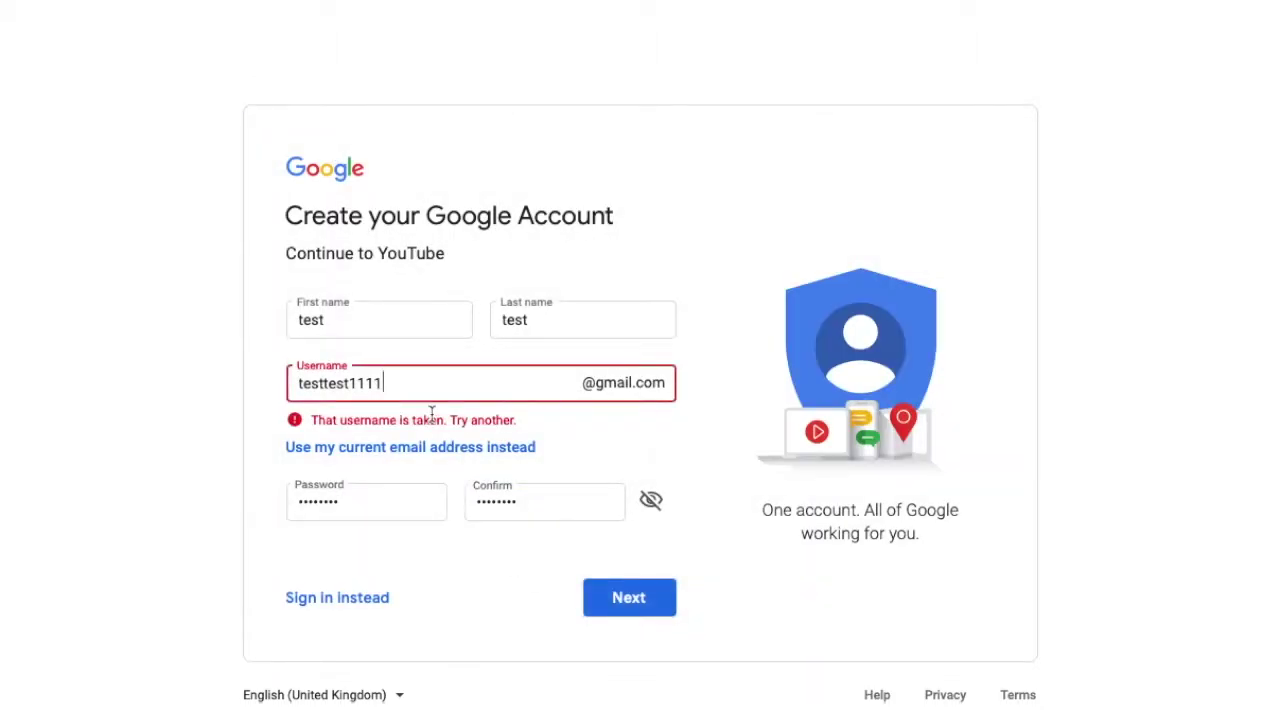
Lengthen the rejected username and resubmit until Google accepts it
{"action": "type", "text": "11"}
{"action": "left_click", "coordinate": [640, 608]}
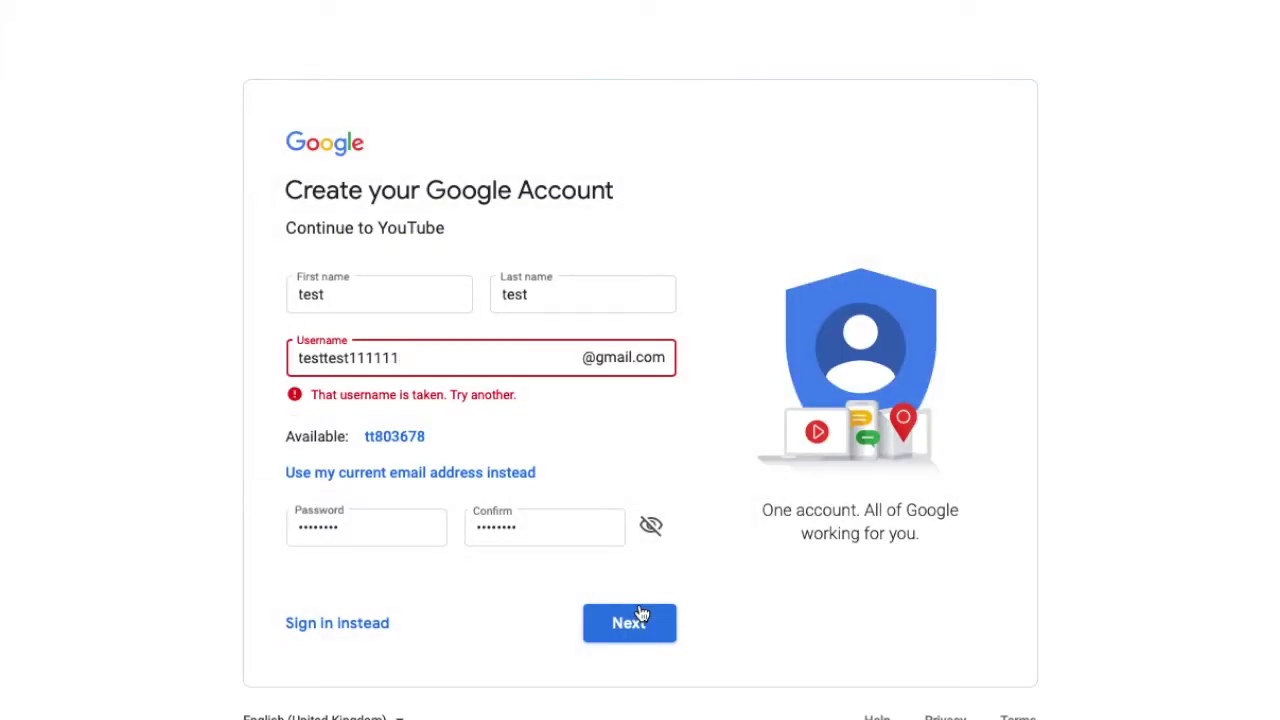
{"action": "type", "text": "88"}
{"action": "left_click", "coordinate": [648, 630]}
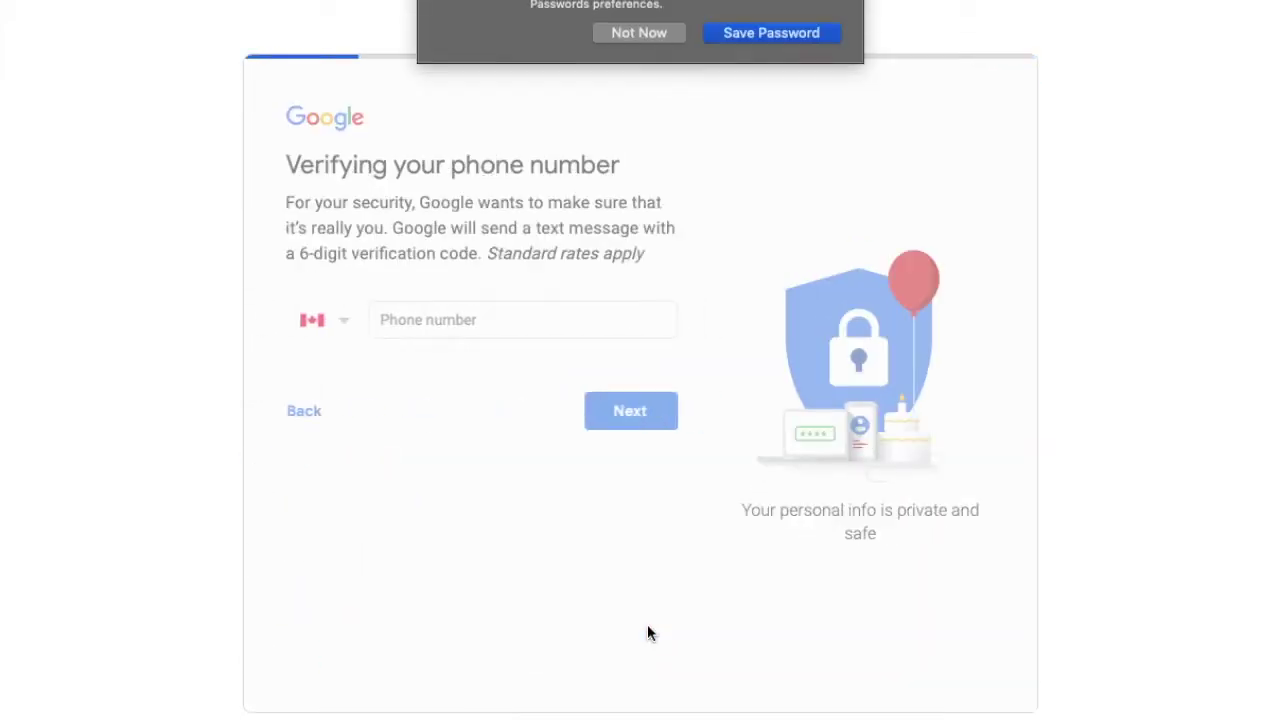
Decline saving the password and send a verification code to the saved phone number
{"action": "left_click", "coordinate": [640, 34]}
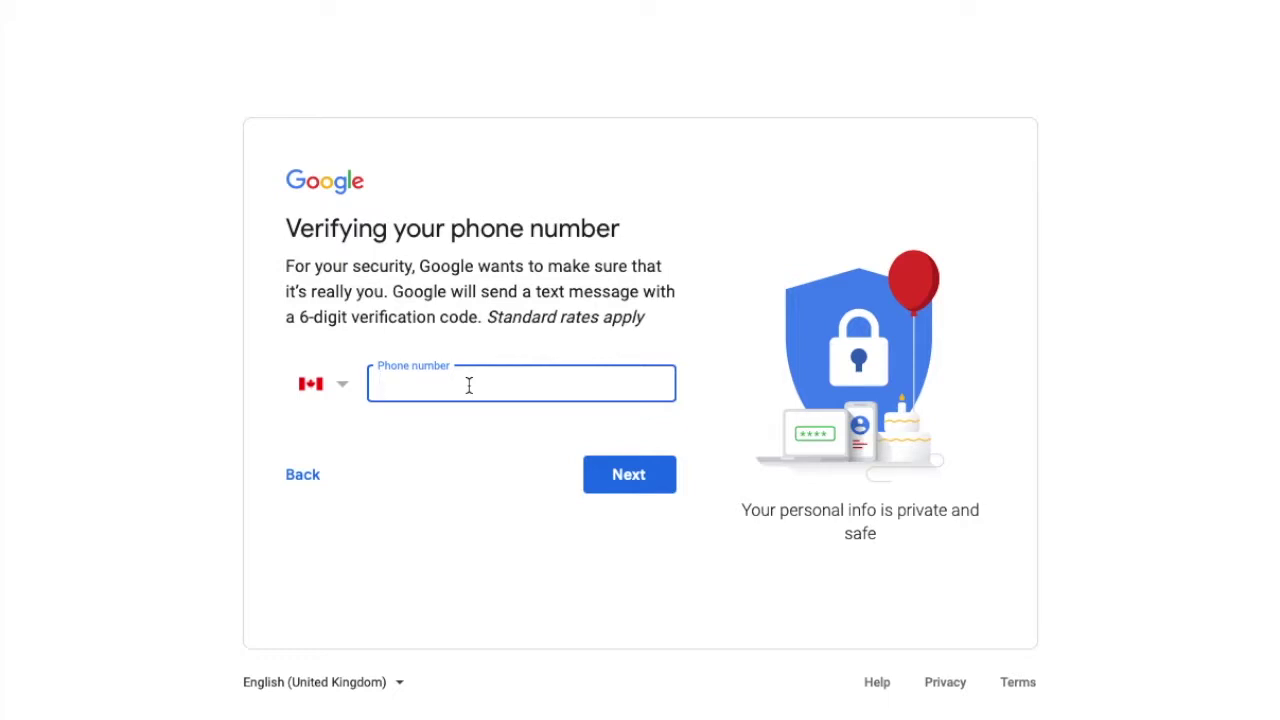
{"action": "type", "text": "7"}
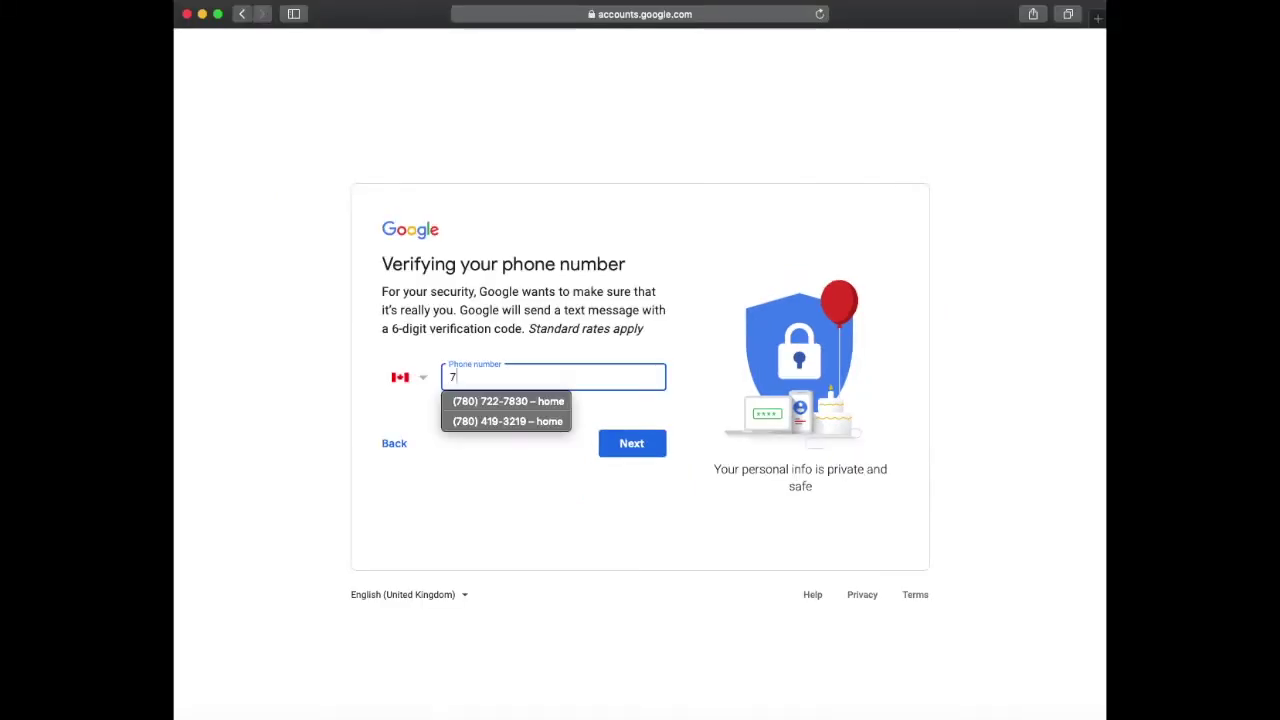
{"action": "left_click", "coordinate": [514, 401]}
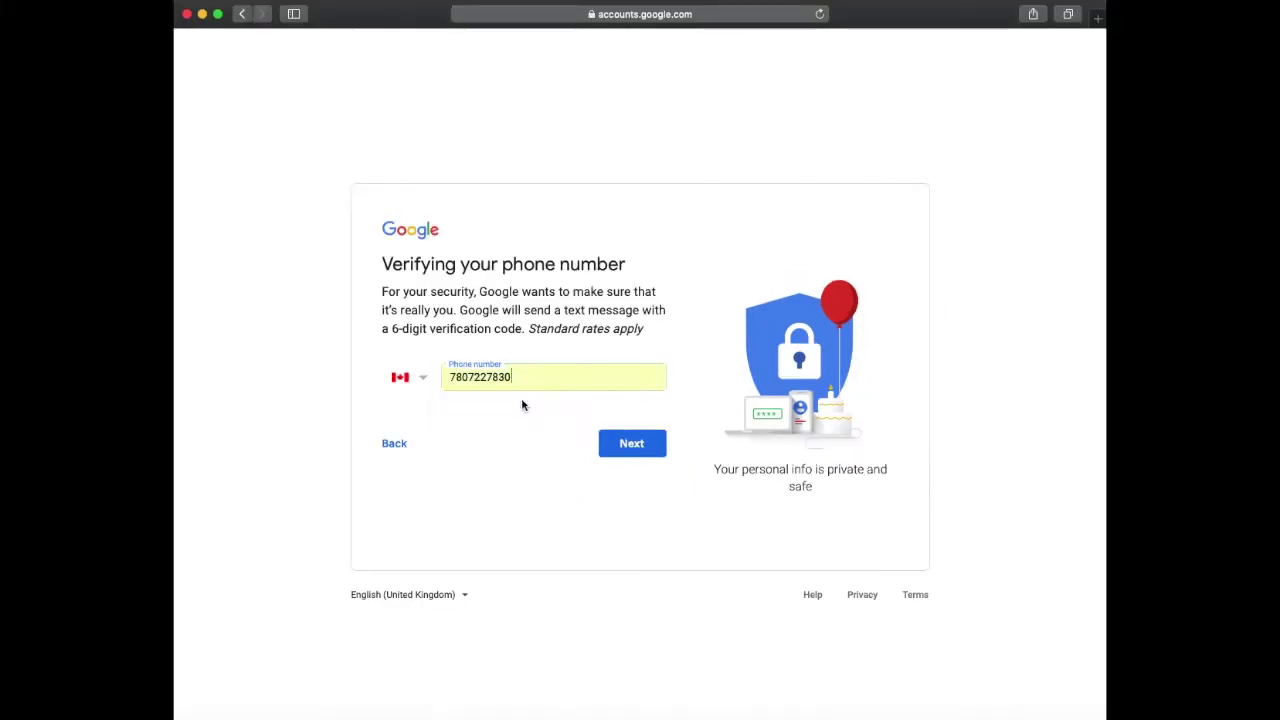
{"action": "left_click", "coordinate": [645, 449]}
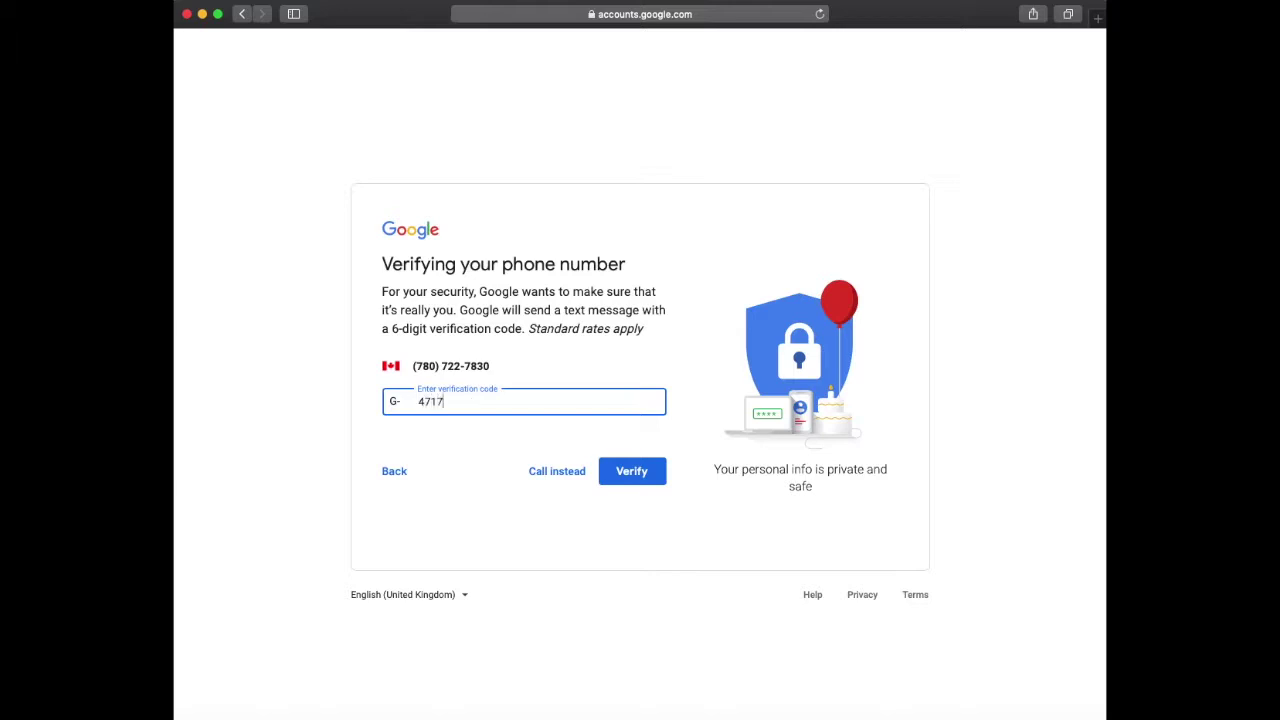
Enter the texted verification code, correct it, and verify the phone number
{"action": "left_click", "coordinate": [628, 479]}
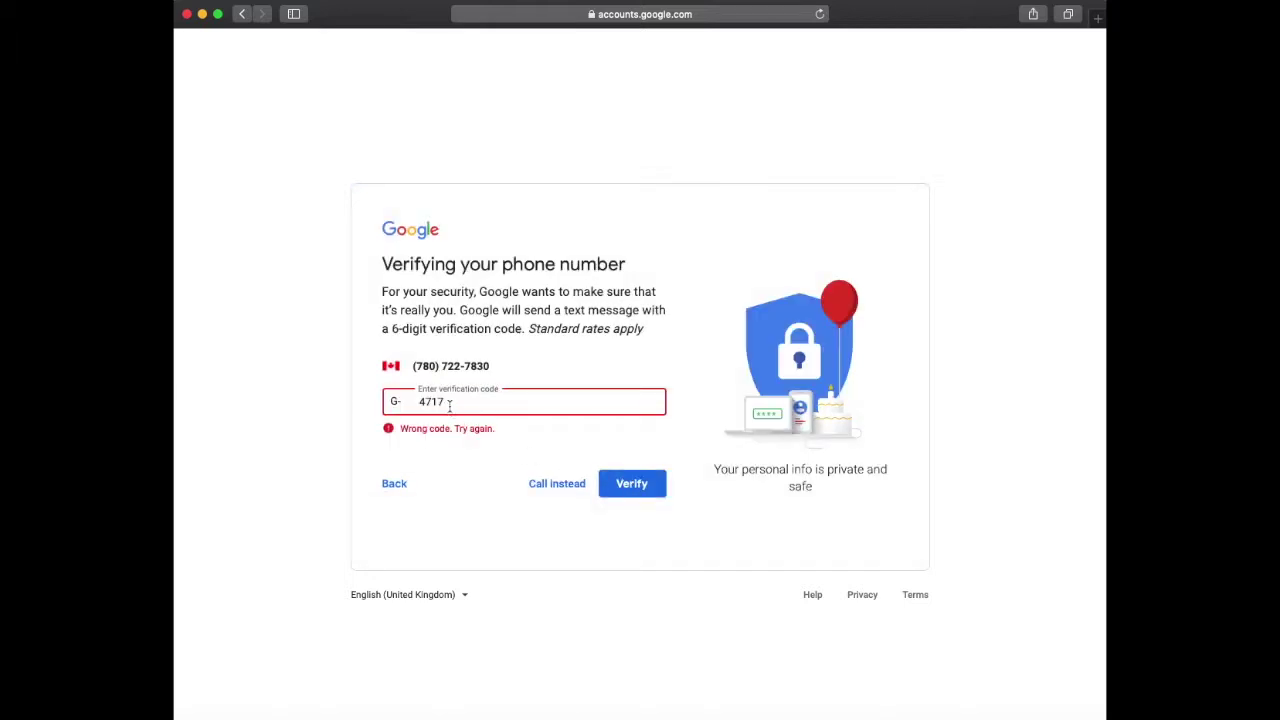
{"action": "key", "text": "super+a"}
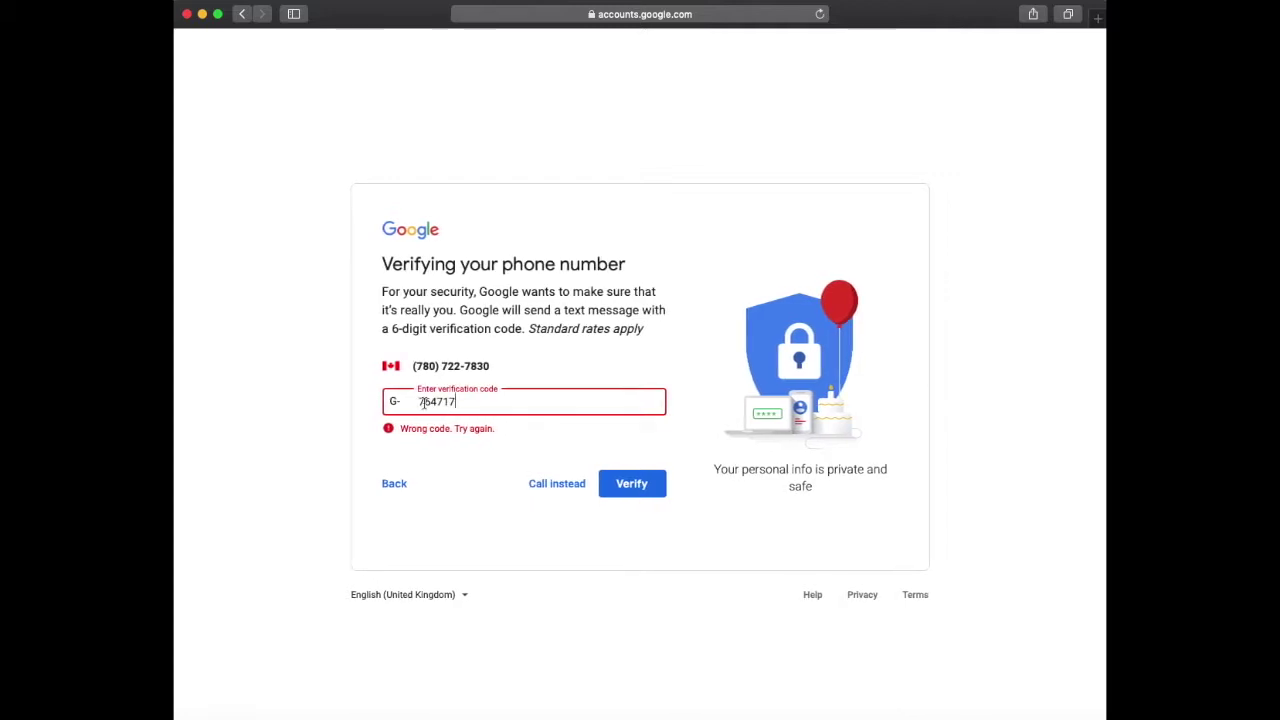
{"action": "left_click", "coordinate": [619, 484]}
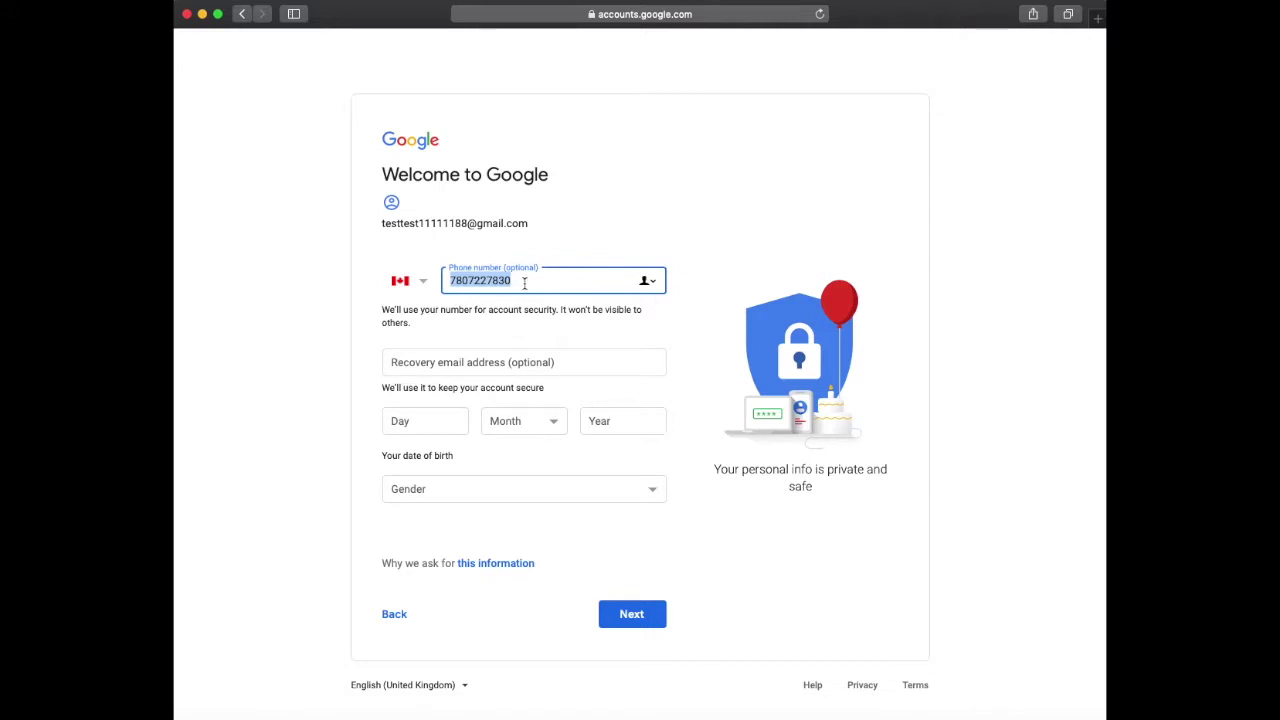
Clear the prefilled phone number and enter the birth day, month and year
{"action": "key", "text": "BackSpace"}
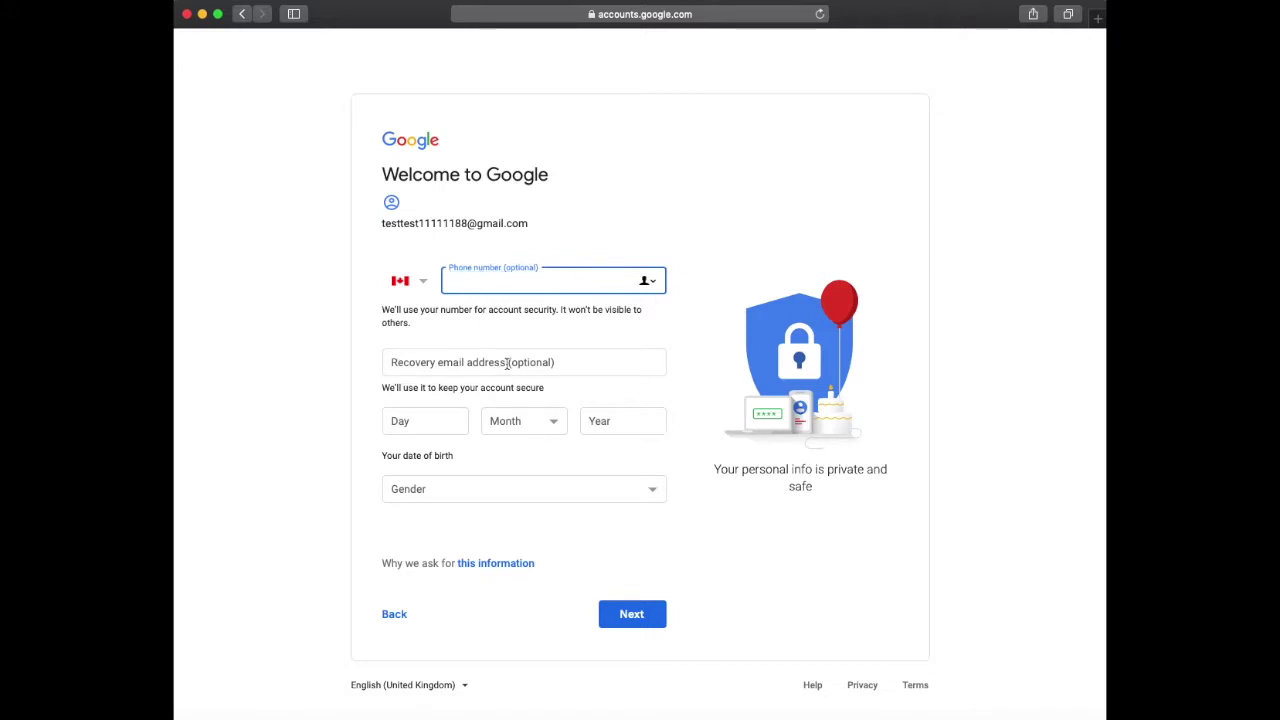
{"action": "left_click", "coordinate": [412, 366]}
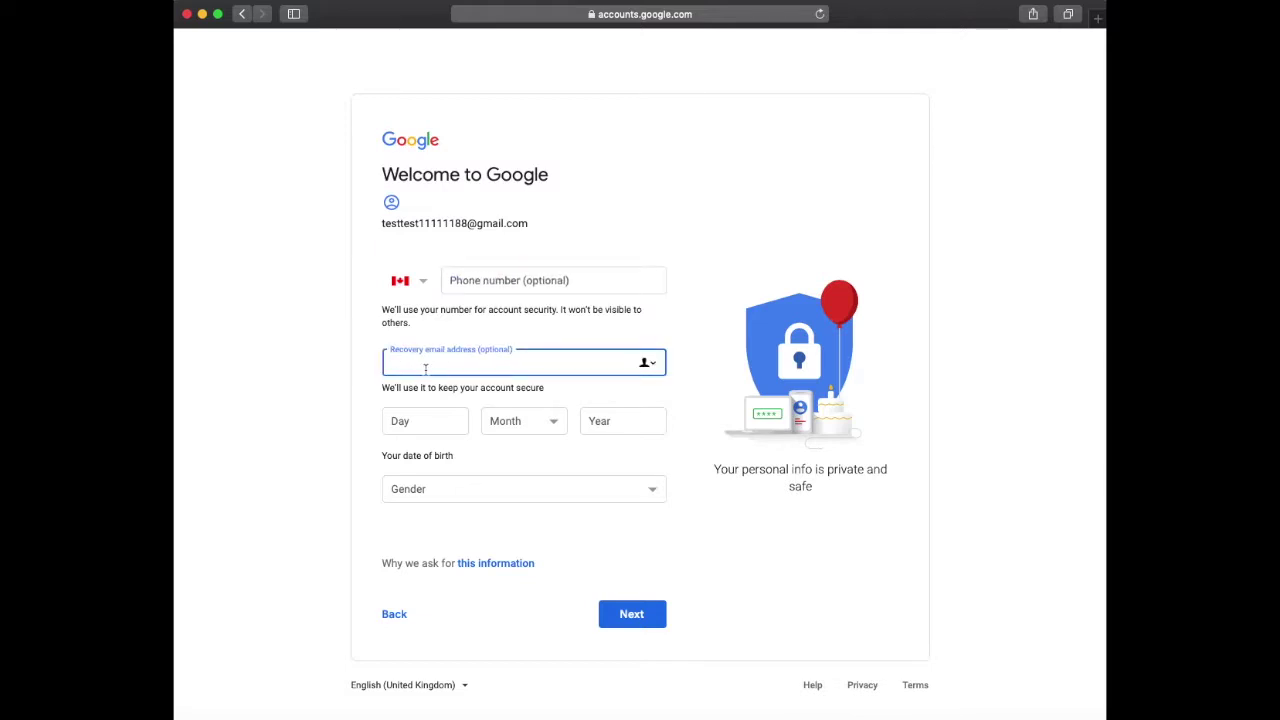
{"action": "left_click", "coordinate": [423, 412]}
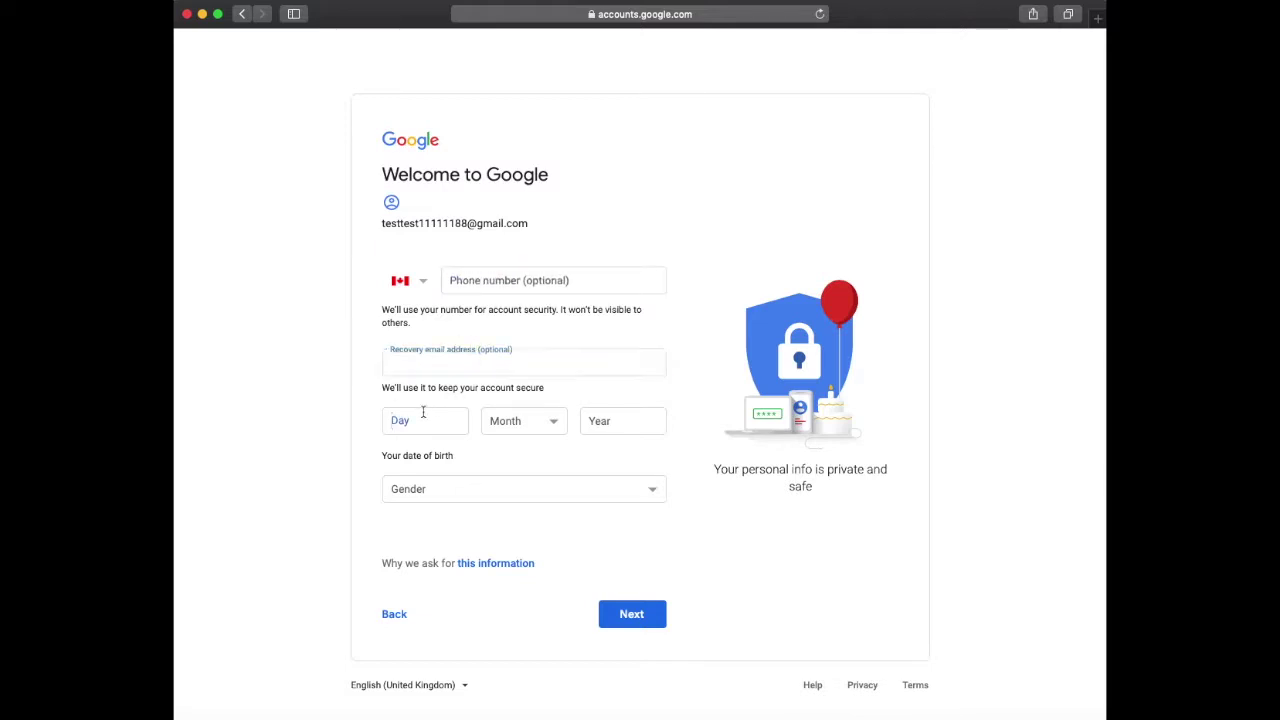
{"action": "type", "text": "27"}
{"action": "left_click", "coordinate": [525, 425]}
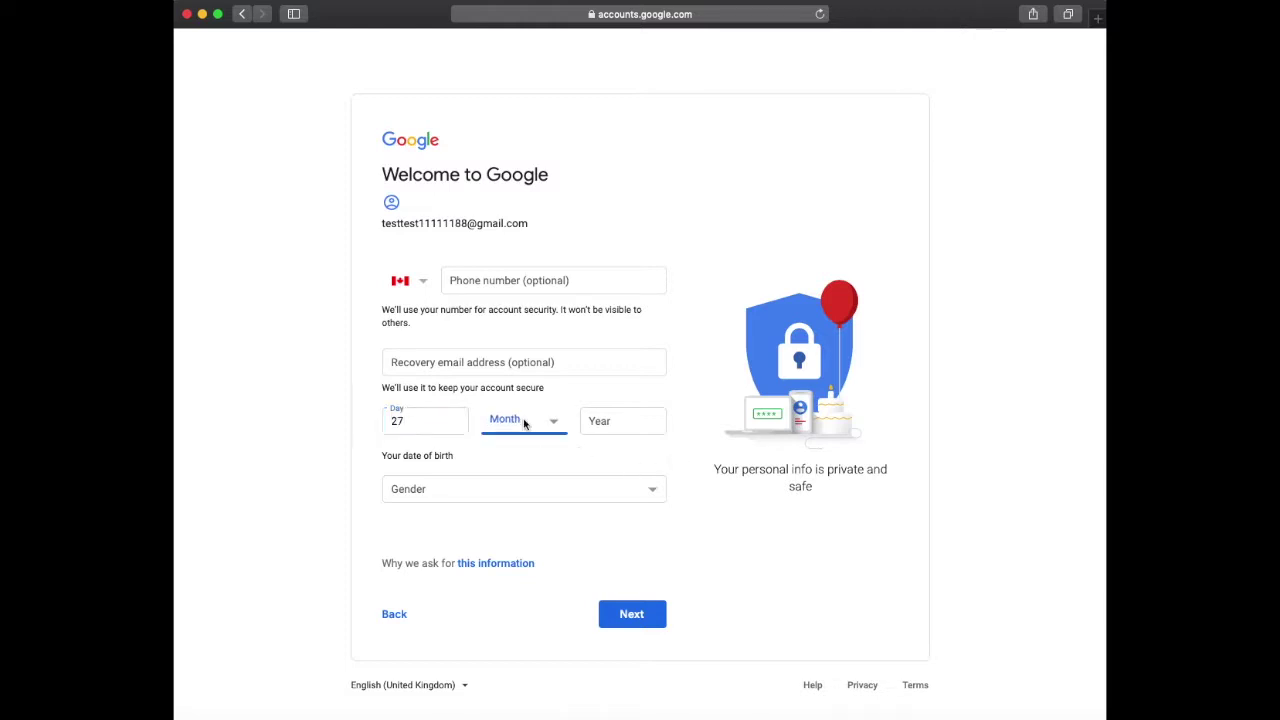
{"action": "left_click", "coordinate": [515, 469]}
{"action": "left_click", "coordinate": [612, 423]}
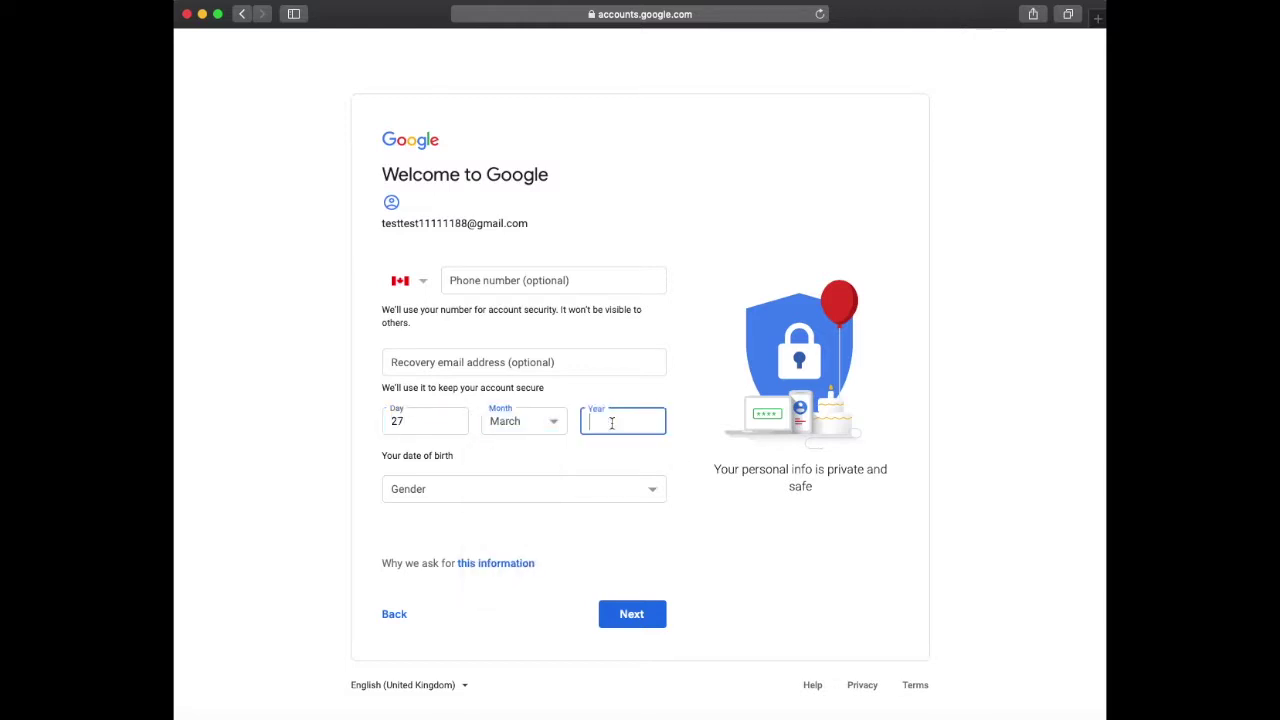
{"action": "type", "text": "1978"}
Set the gender to Male, continue, and agree to the Privacy and Terms
{"action": "left_click", "coordinate": [473, 498]}
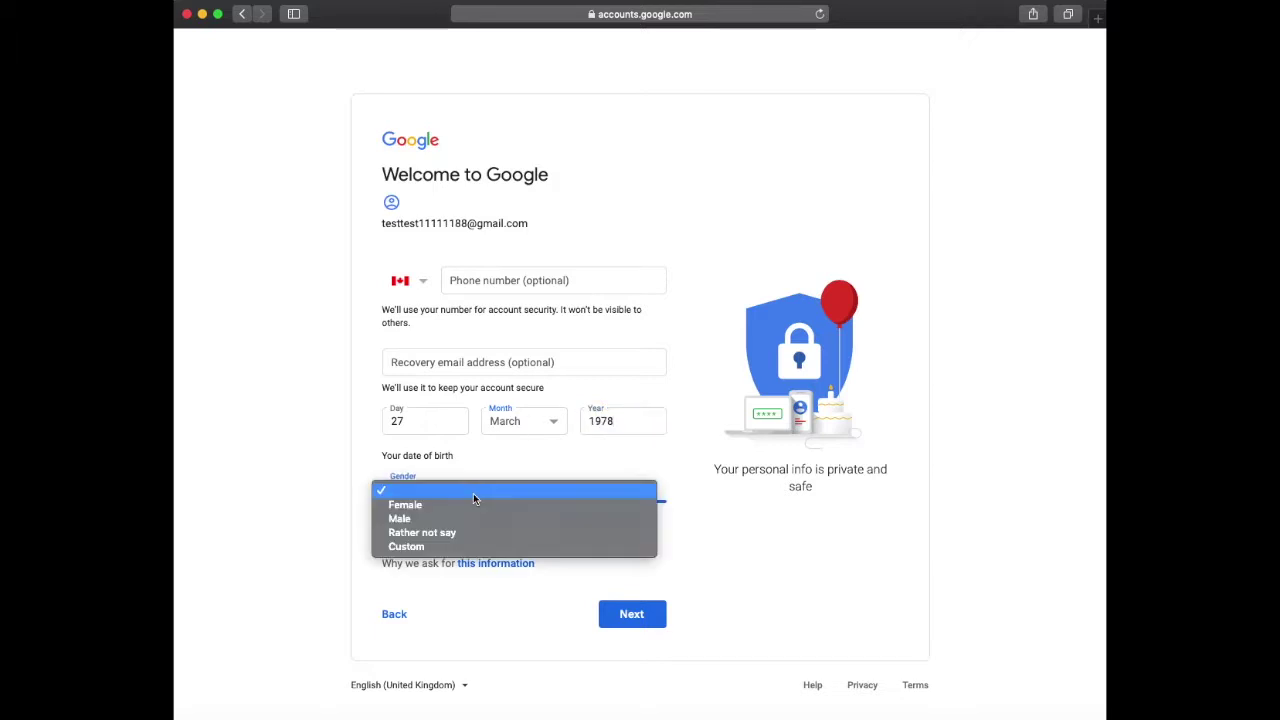
{"action": "left_click", "coordinate": [426, 519]}
{"action": "left_click", "coordinate": [631, 620]}
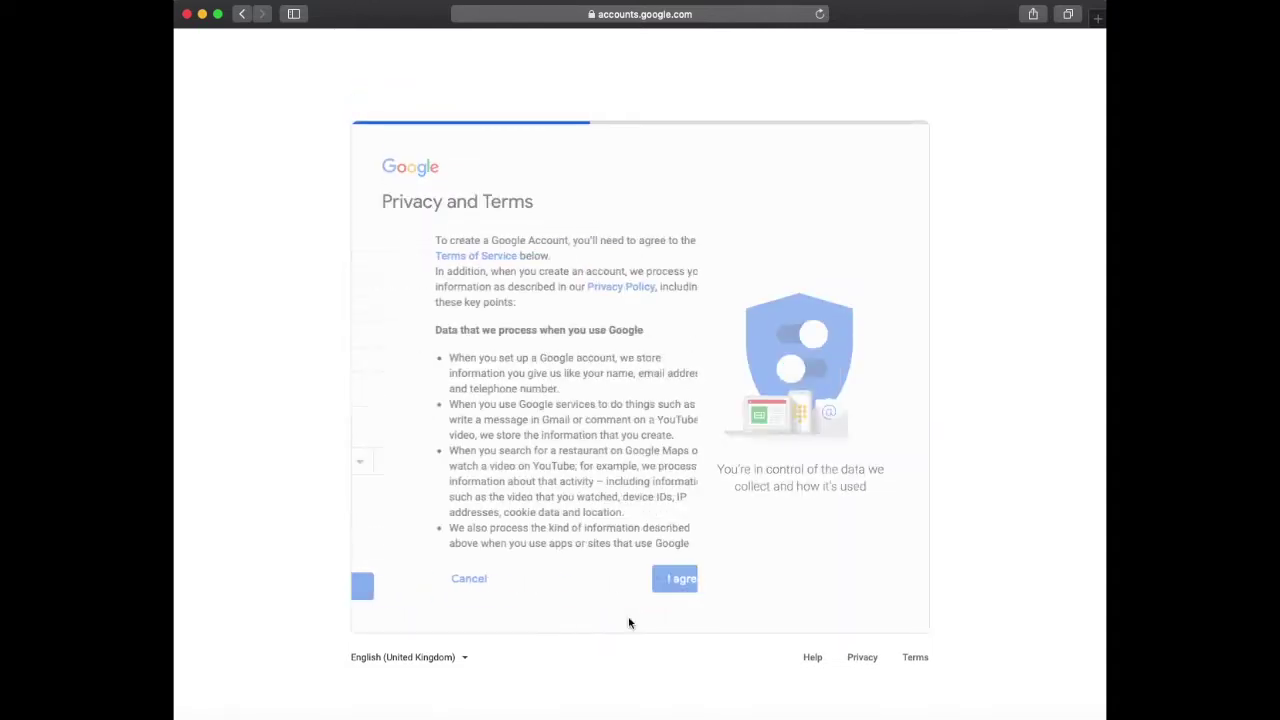
{"action": "left_click", "coordinate": [524, 587]}
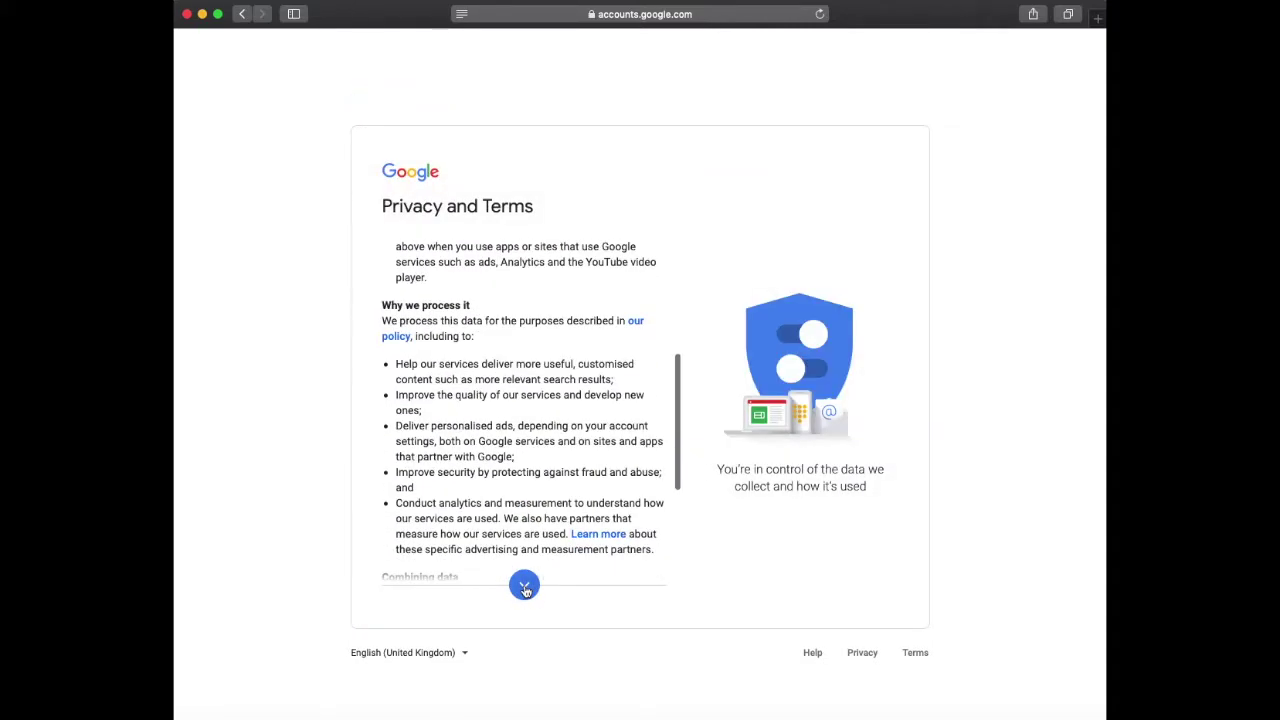
{"action": "left_click", "coordinate": [524, 587]}
{"action": "left_click", "coordinate": [636, 589]}
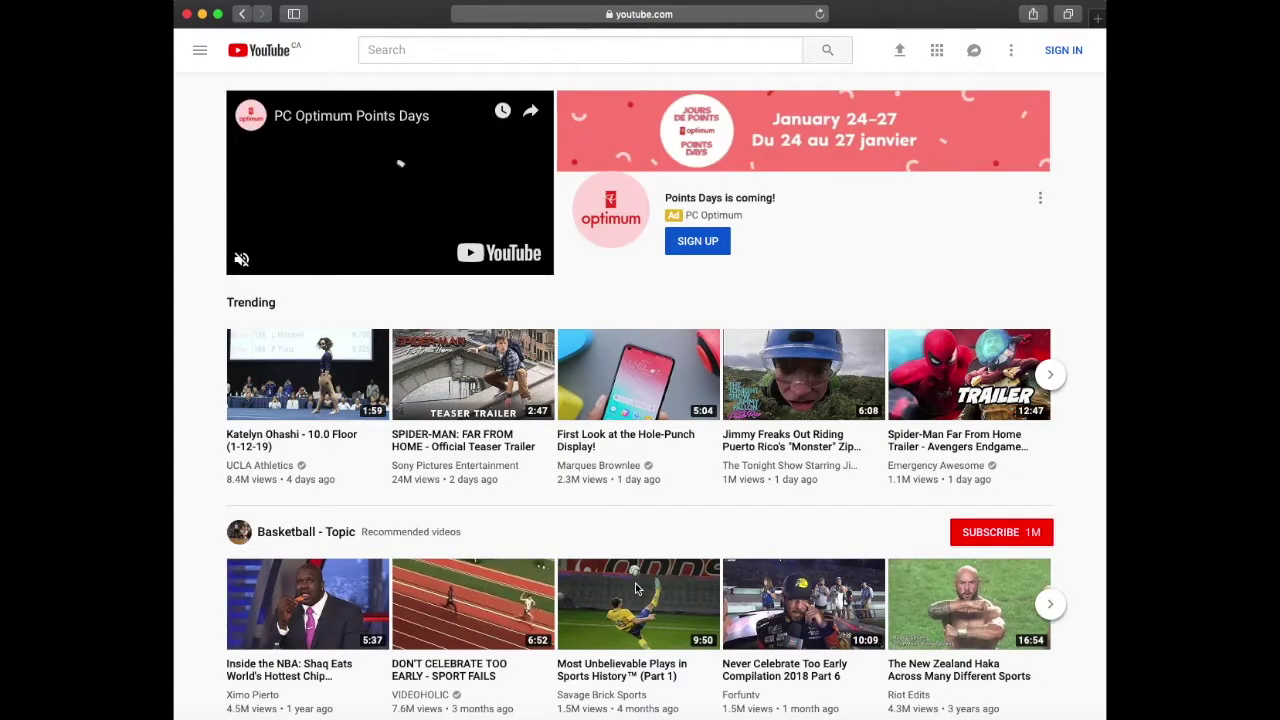
Sign in to YouTube, go to My channel, edit the surname, and create the channel
{"action": "left_click", "coordinate": [1060, 50]}
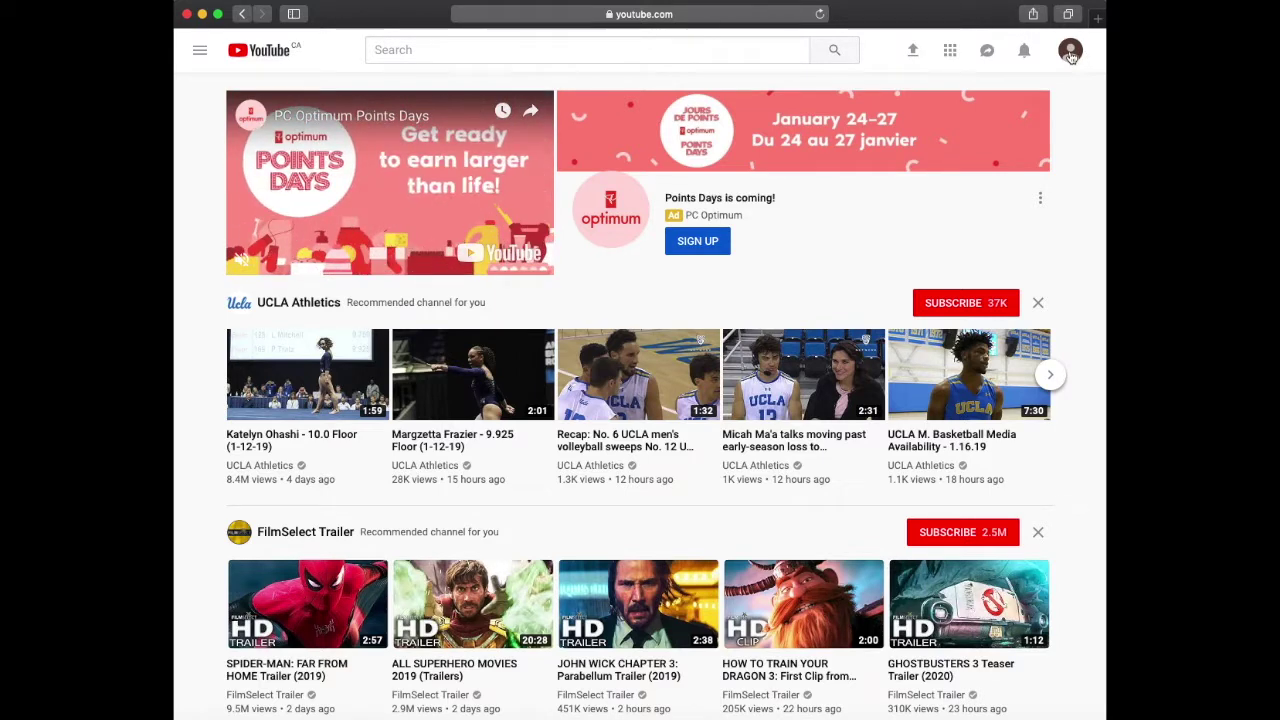
{"action": "left_click", "coordinate": [1070, 52]}
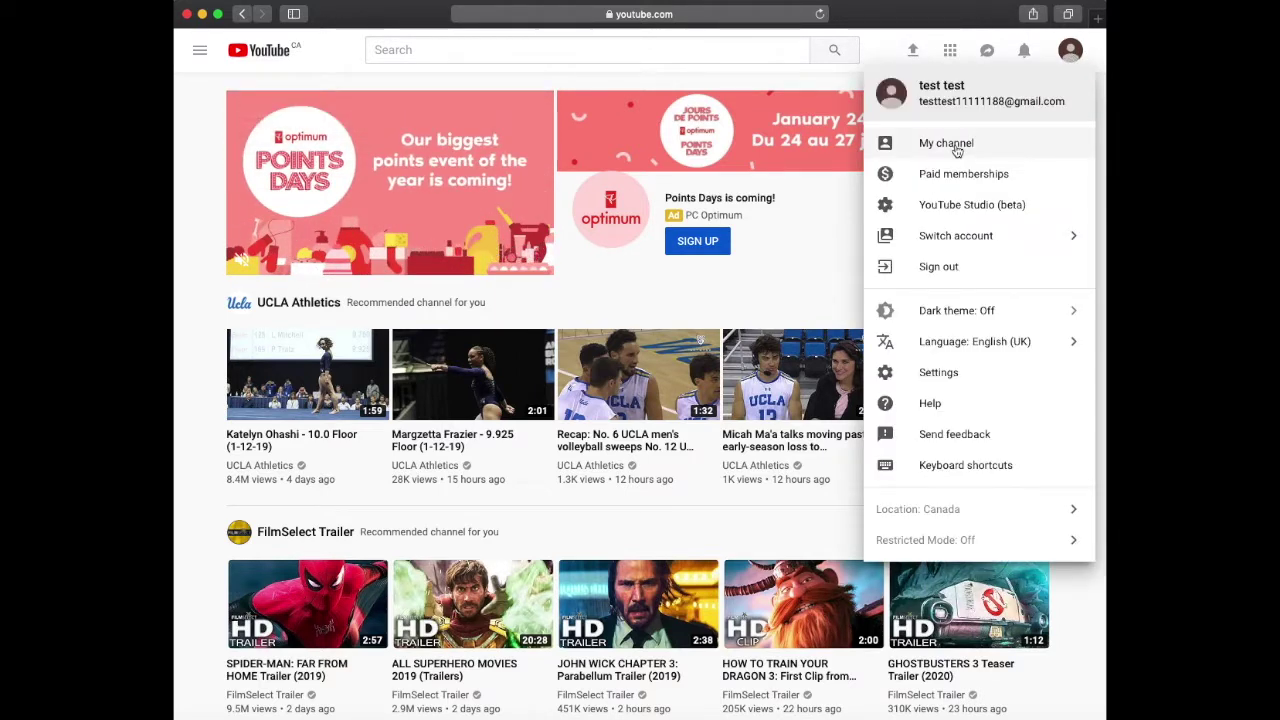
{"action": "left_click", "coordinate": [955, 146]}
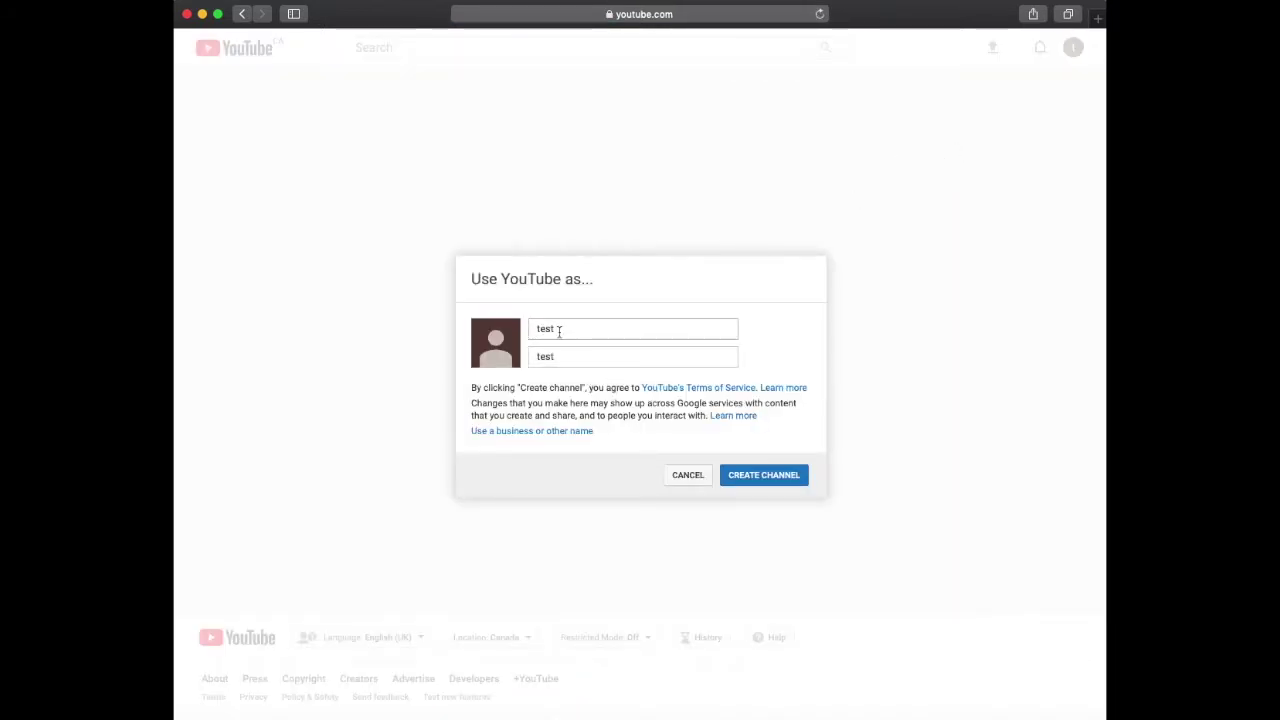
{"action": "left_click", "coordinate": [565, 357]}
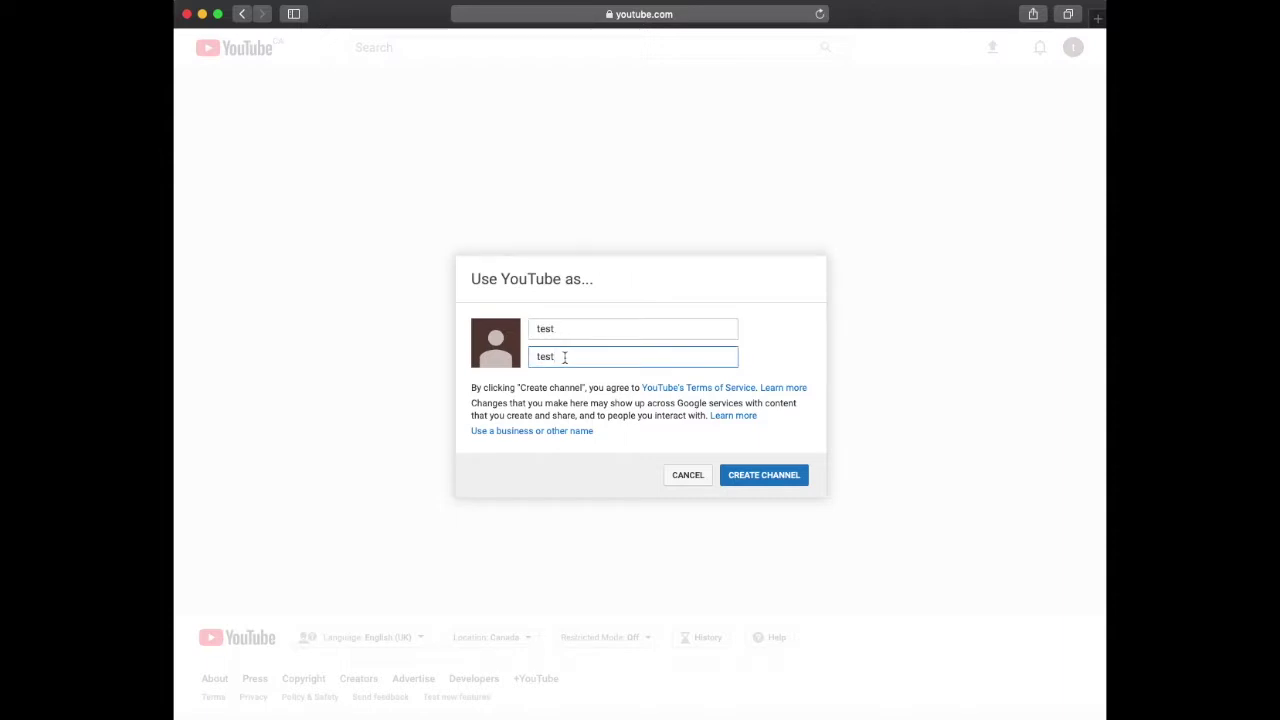
{"action": "type", "text": "6677"}
{"action": "left_click", "coordinate": [767, 482]}
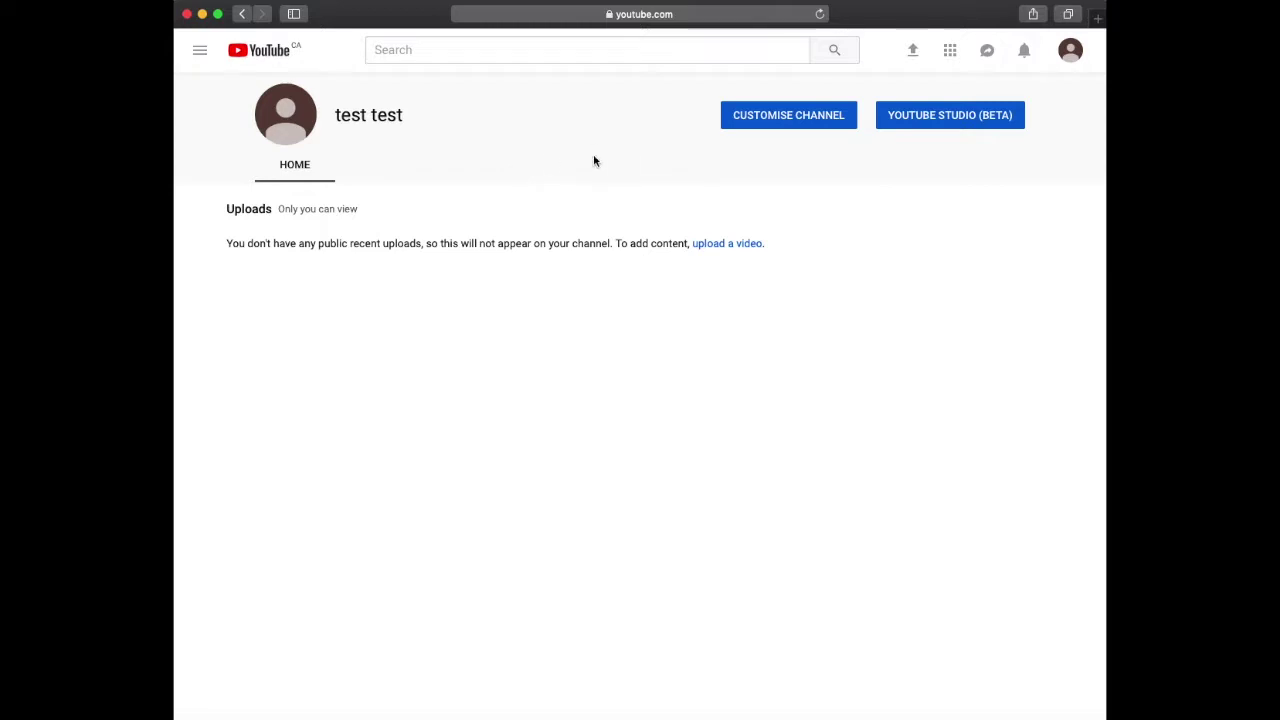
Add the channel description 'Testing it' from the channel customisation page
{"action": "left_click", "coordinate": [783, 118]}
{"action": "left_click", "coordinate": [783, 117]}
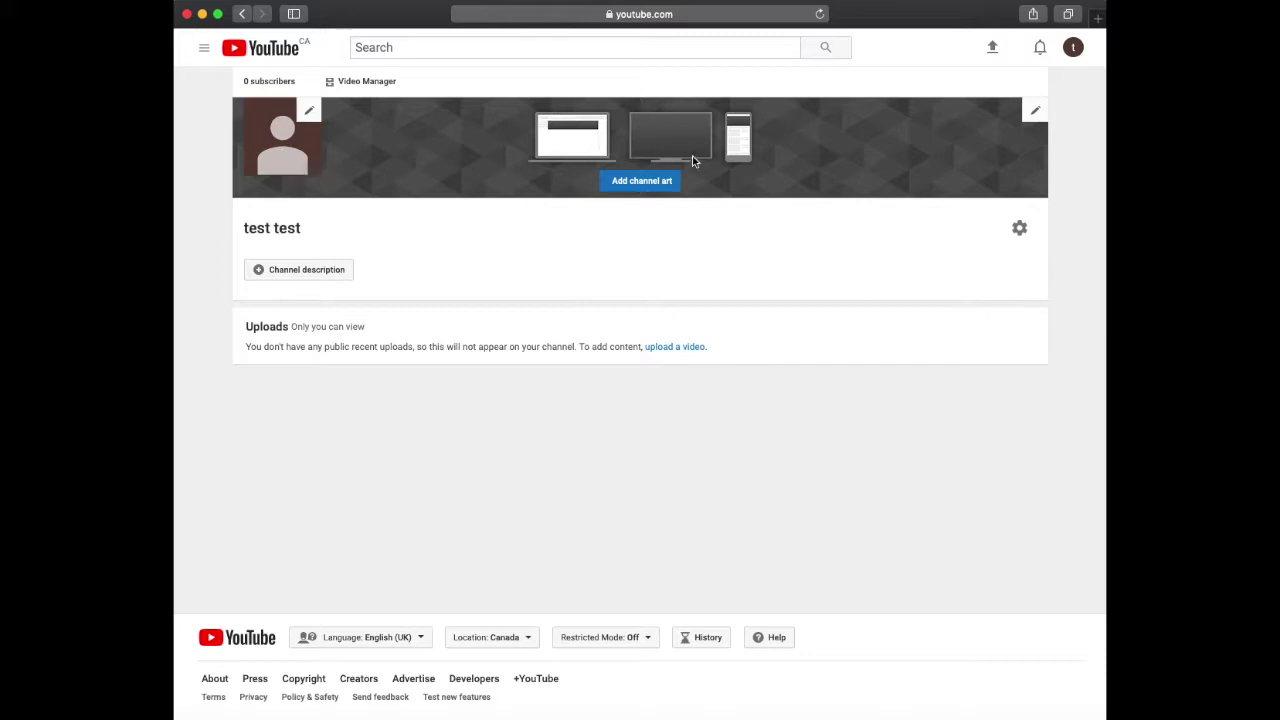
{"action": "left_click", "coordinate": [299, 272]}
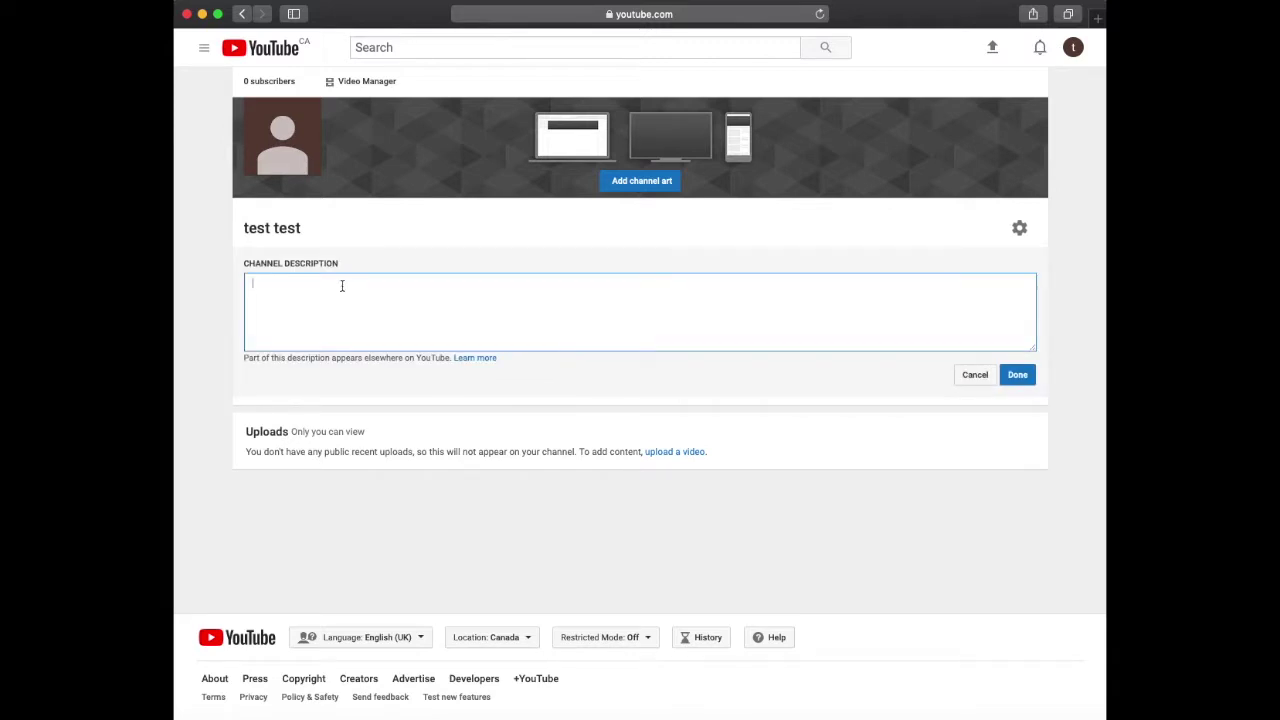
{"action": "type", "text": "Testing it"}
{"action": "left_click", "coordinate": [1016, 376]}
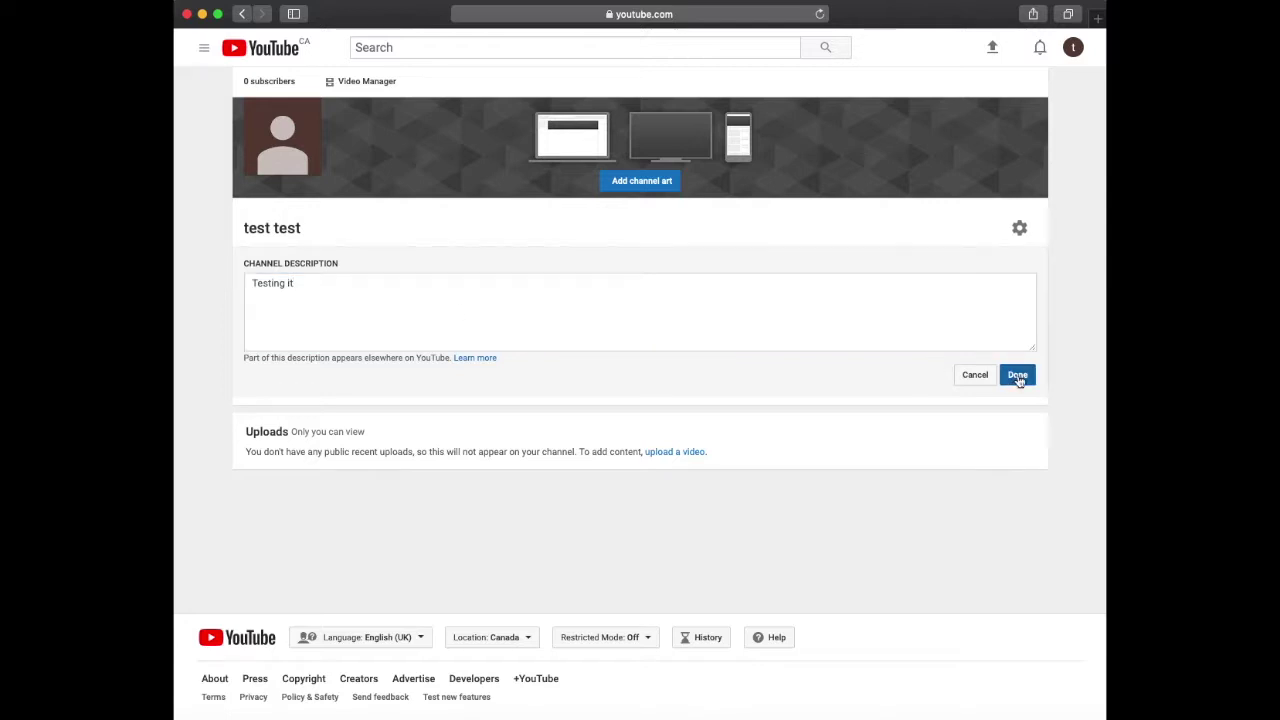
{"action": "left_click", "coordinate": [1020, 230]}
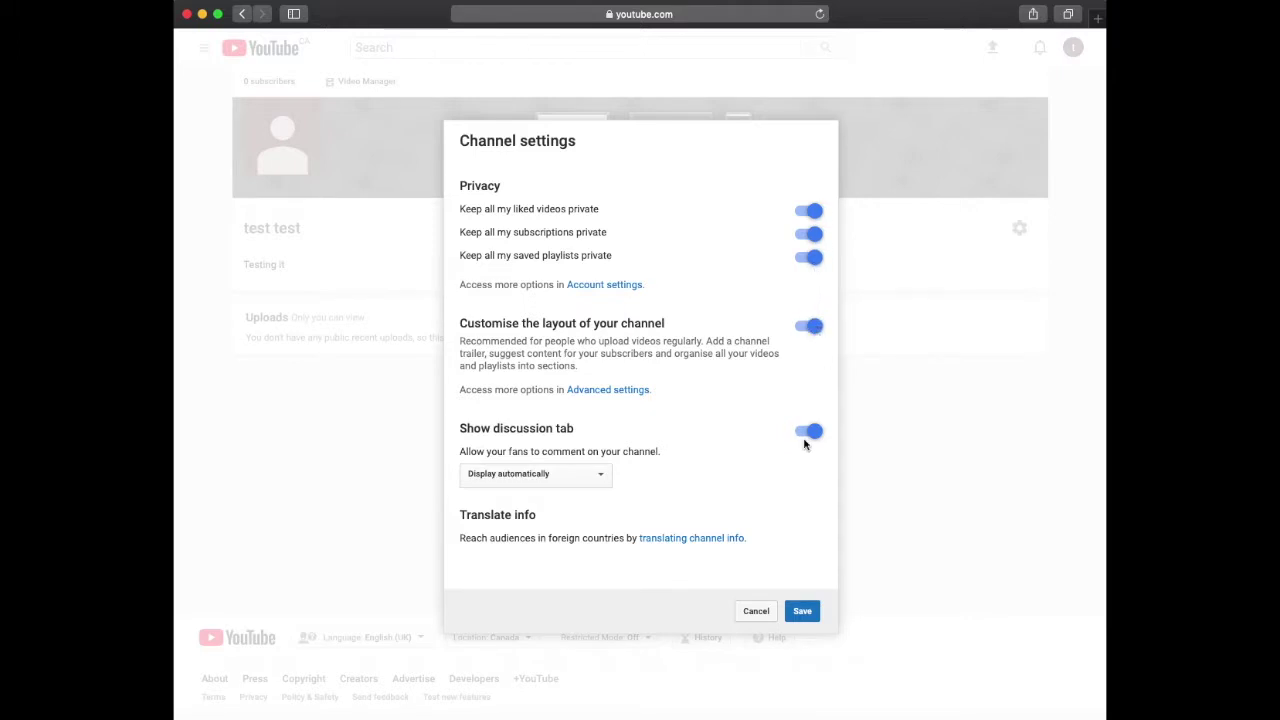
Save the Channel settings with all toggles on, including custom layout and Discussion tab
{"action": "left_click", "coordinate": [804, 611]}
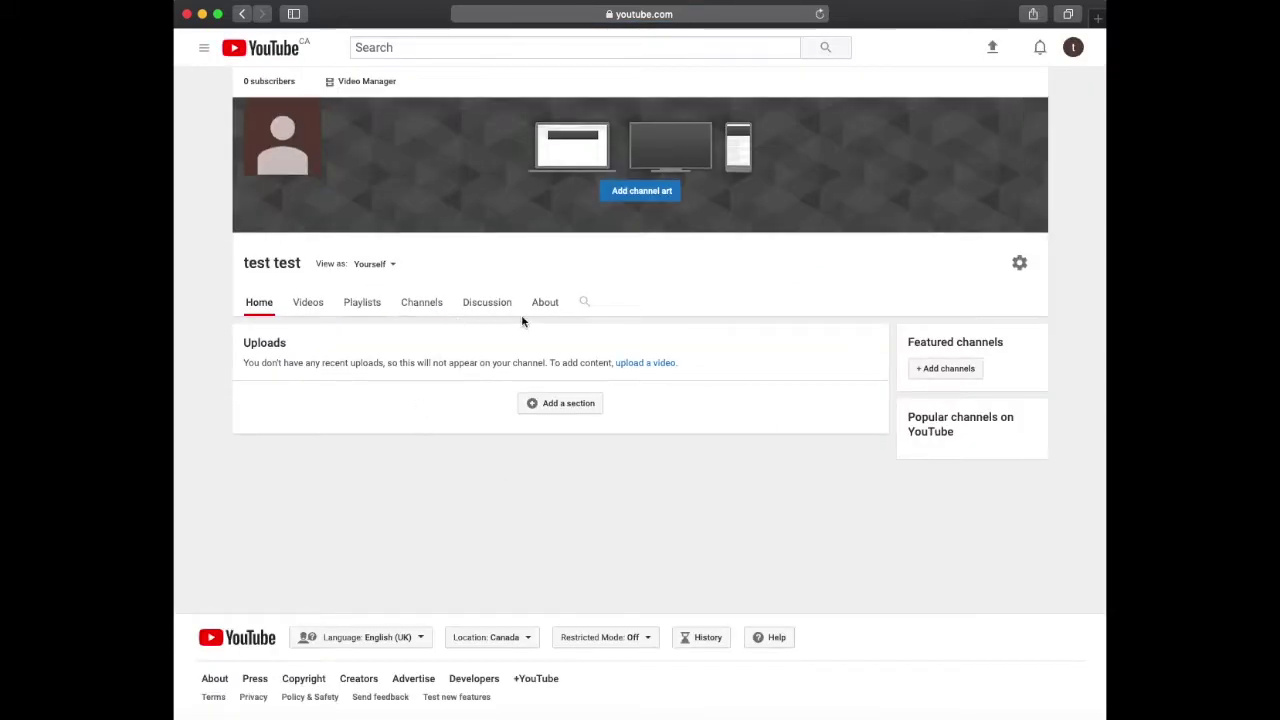
Open the channel's About tab and check the Location list, leaving it at None
{"action": "left_click", "coordinate": [547, 305]}
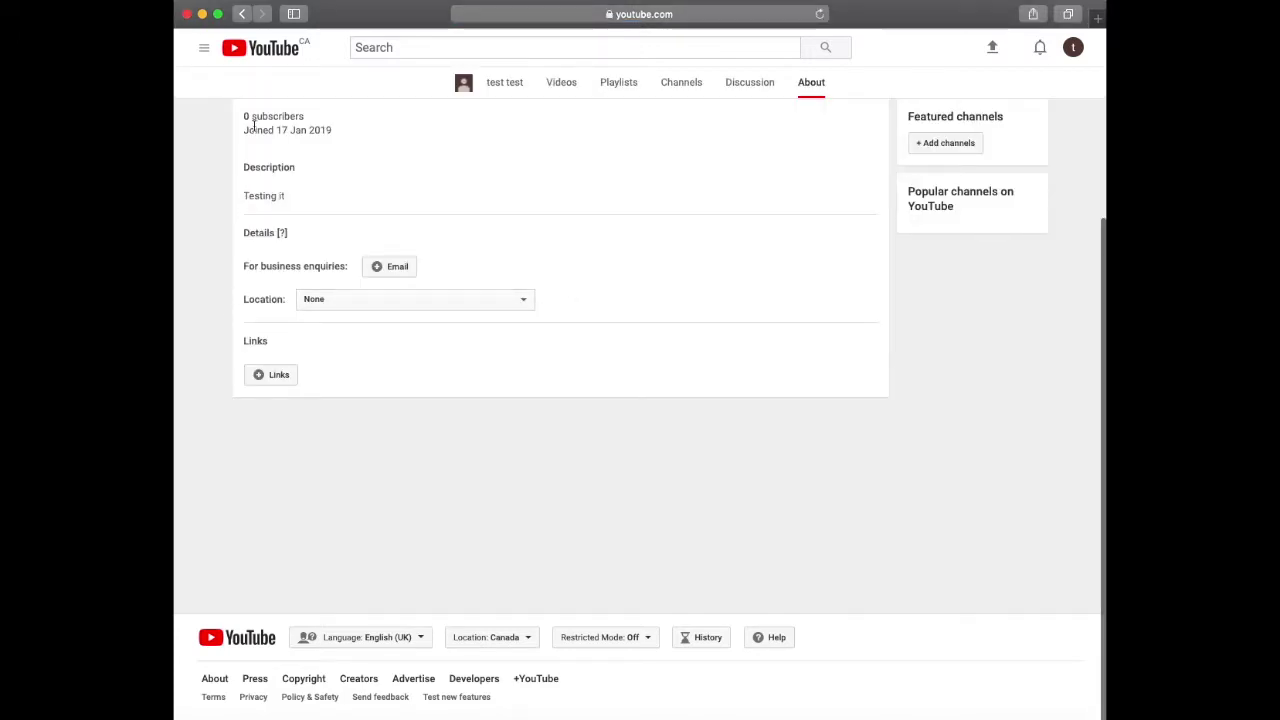
{"action": "left_click", "coordinate": [364, 299]}
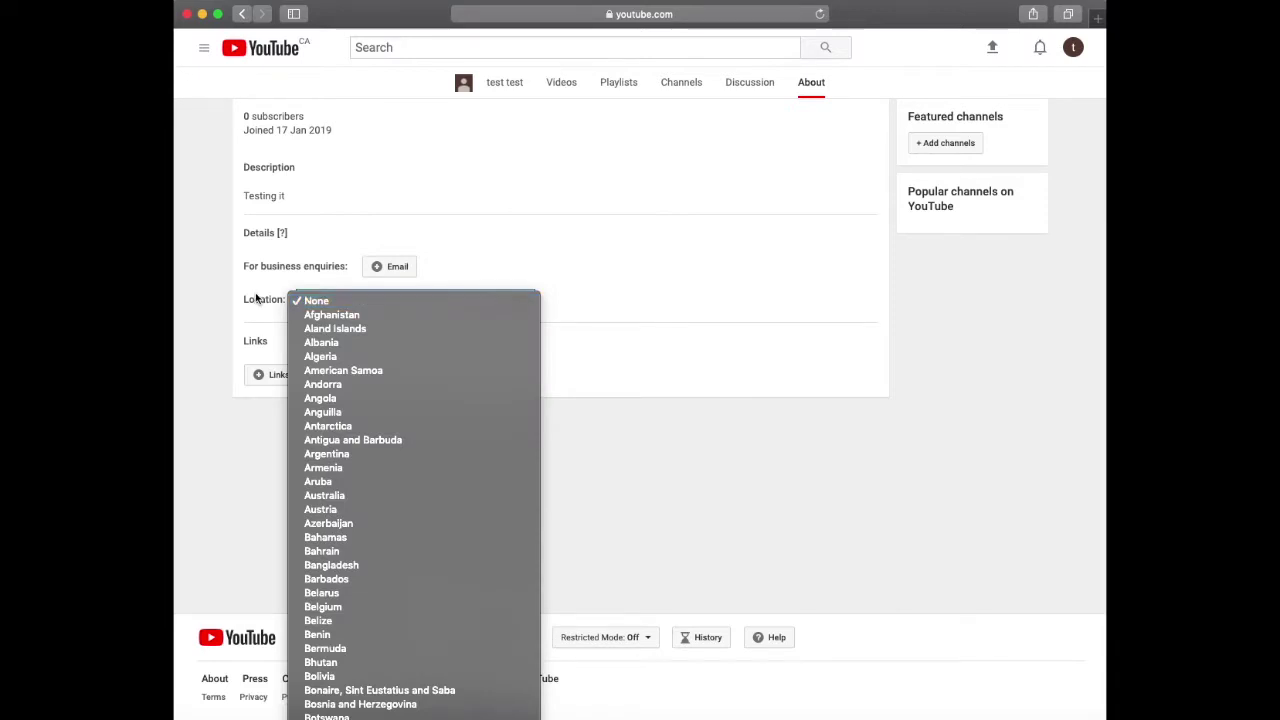
{"action": "left_click", "coordinate": [258, 299]}
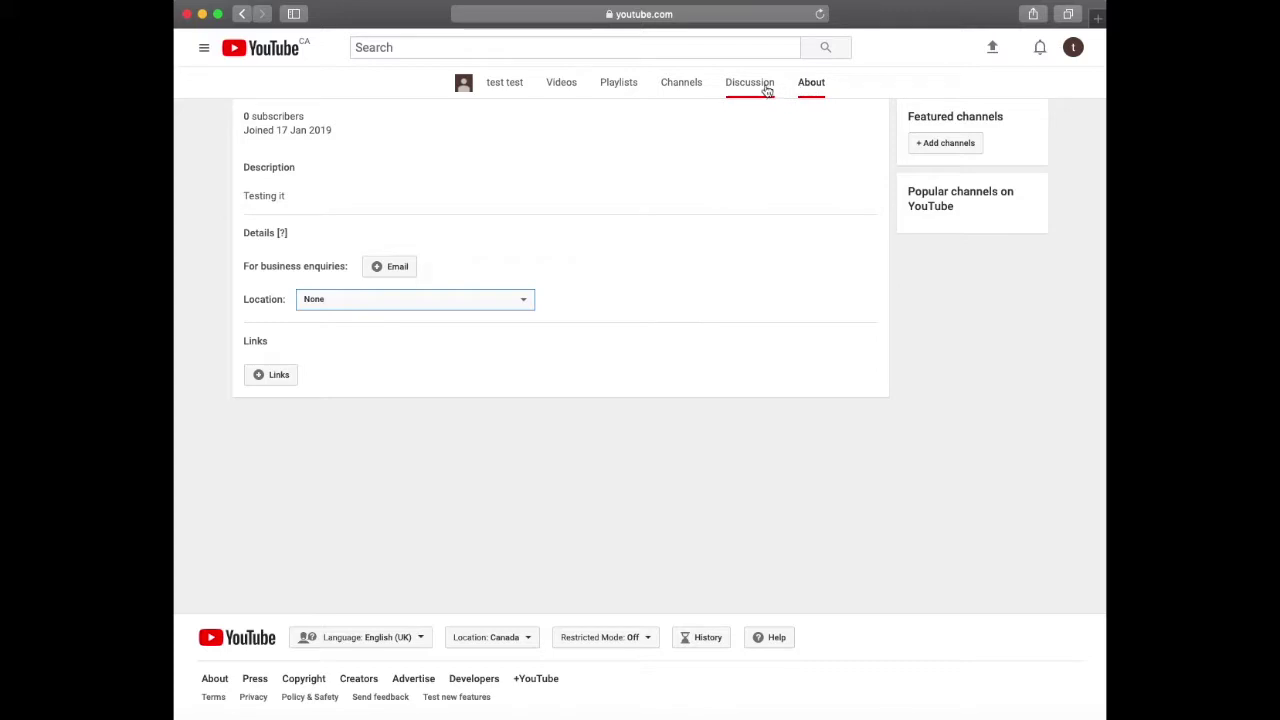
Go to Creator Studio, dismiss the welcome message, and reach the video upload page
{"action": "left_click", "coordinate": [1070, 52]}
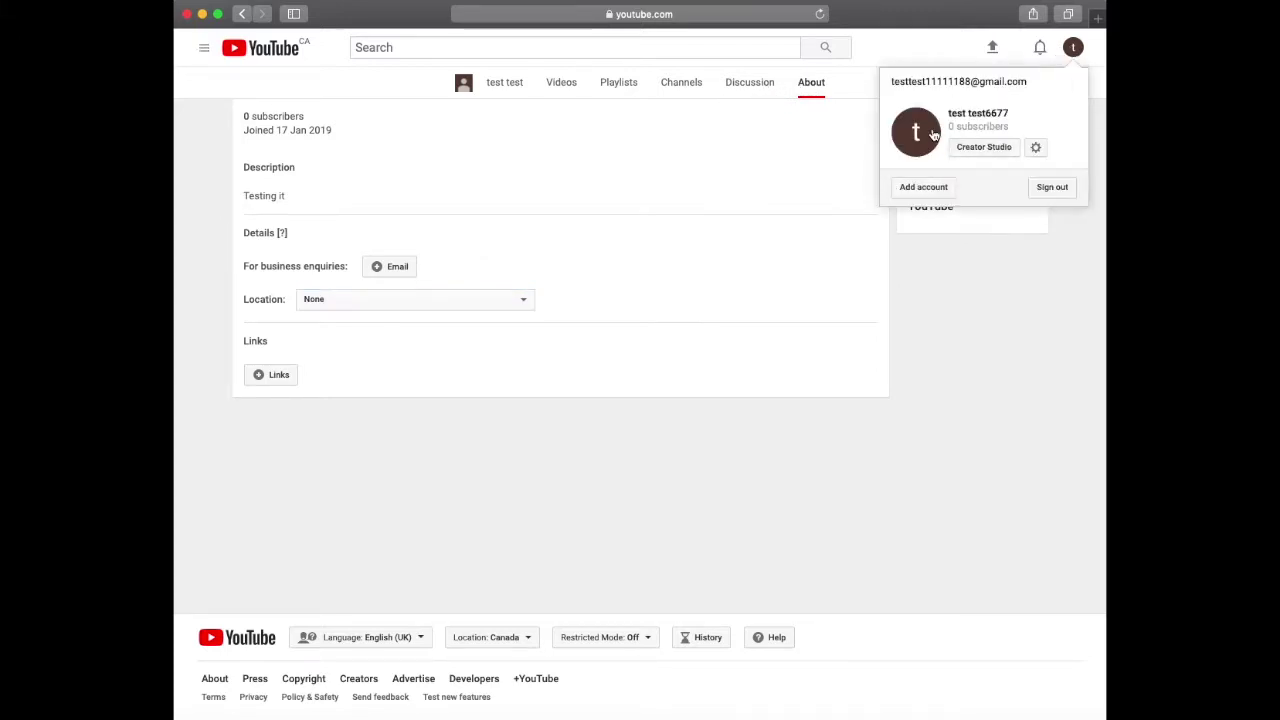
{"action": "left_click", "coordinate": [983, 150]}
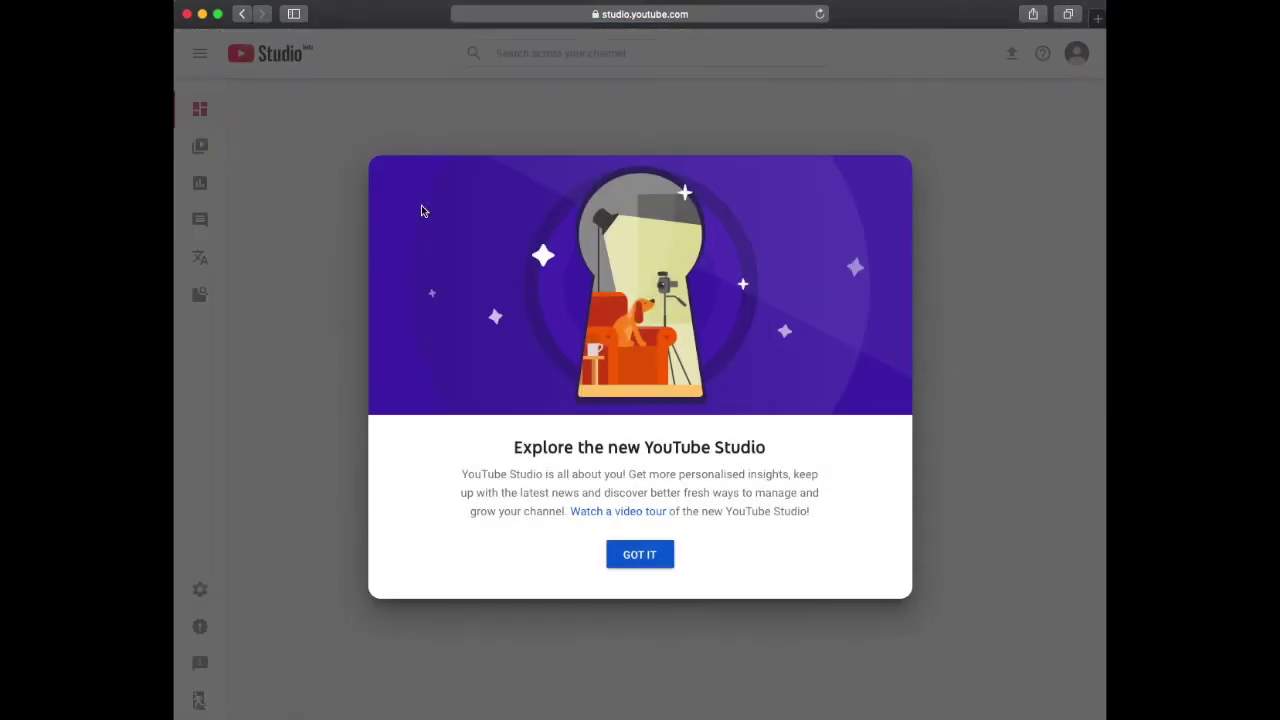
{"action": "left_click", "coordinate": [659, 560]}
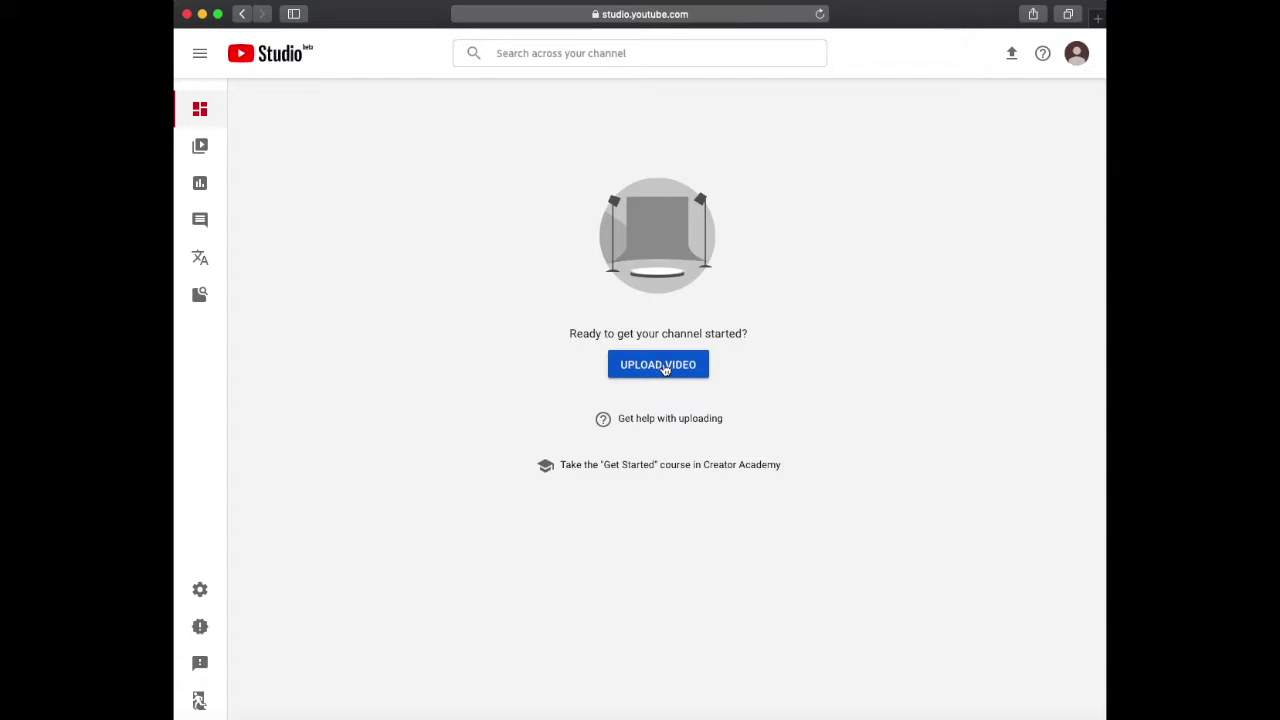
{"action": "left_click", "coordinate": [664, 366]}
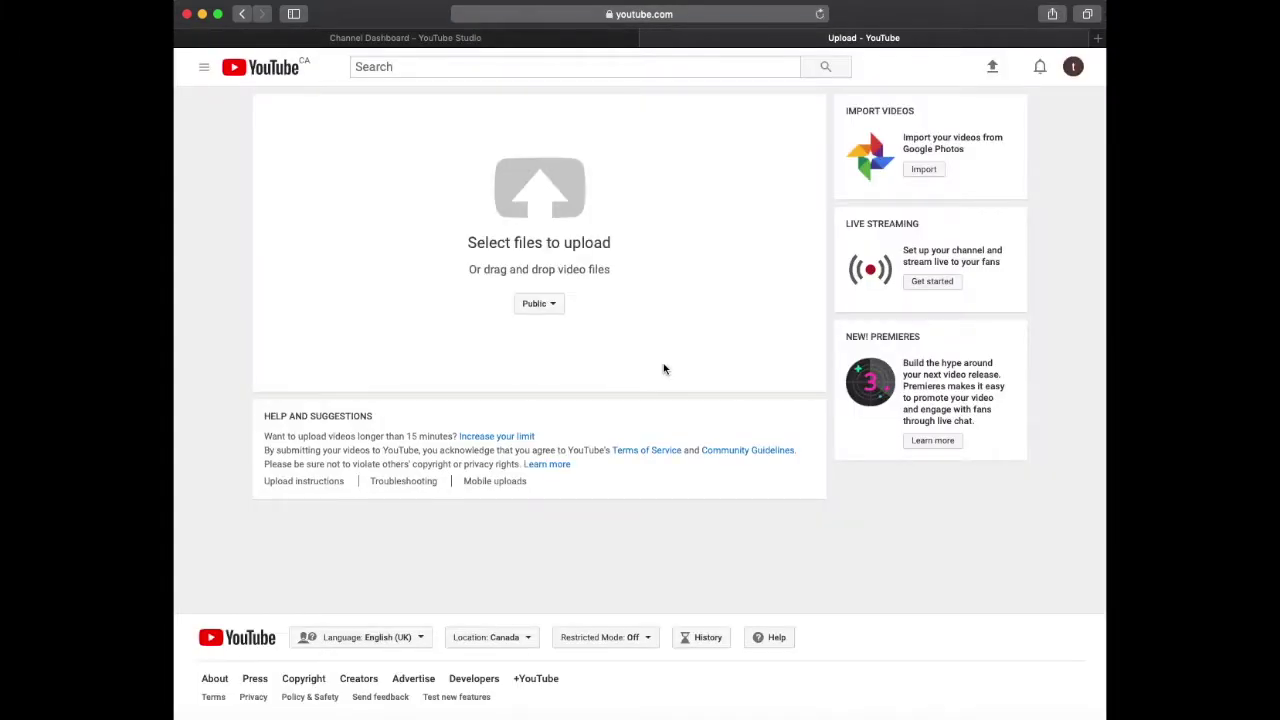
Upload bensound-groovyhiphop.mp3, then return to YouTube Studio after the audio-only notice
{"action": "left_click", "coordinate": [540, 196]}
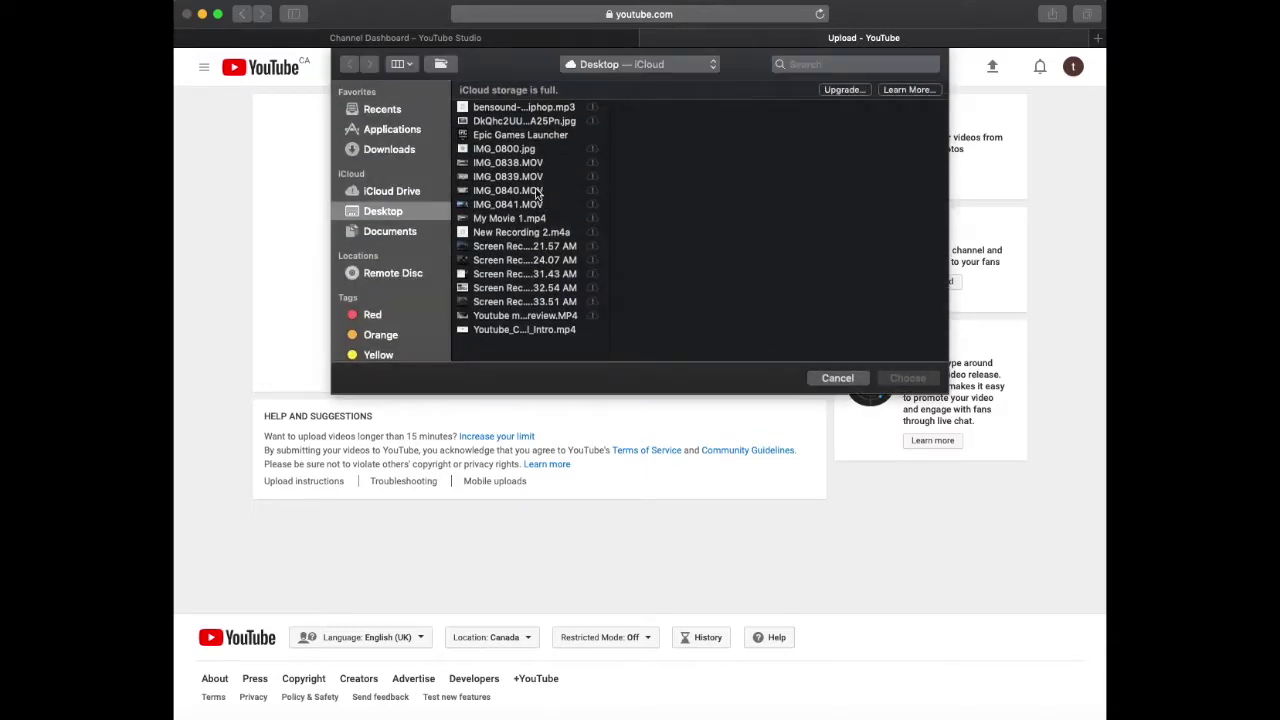
{"action": "scroll", "coordinate": [496, 249], "scroll_direction": "up", "scroll_amount": 2}
{"action": "left_click", "coordinate": [495, 108]}
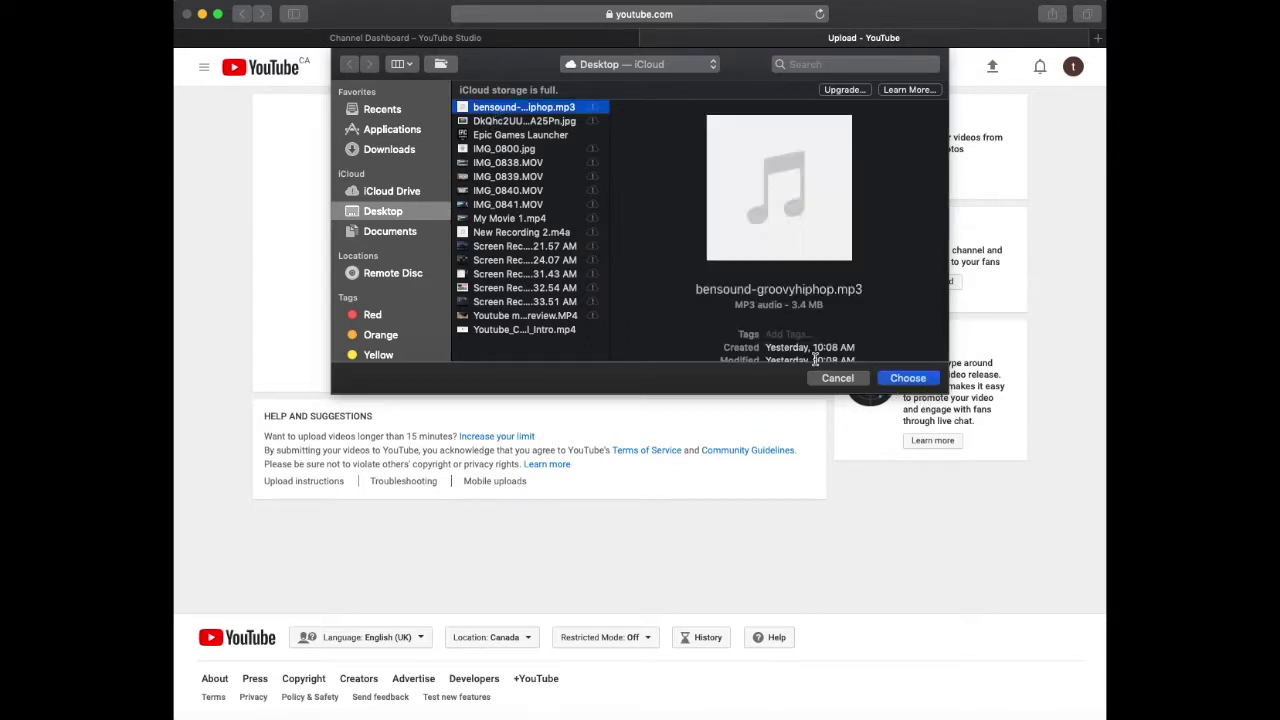
{"action": "left_click", "coordinate": [916, 379]}
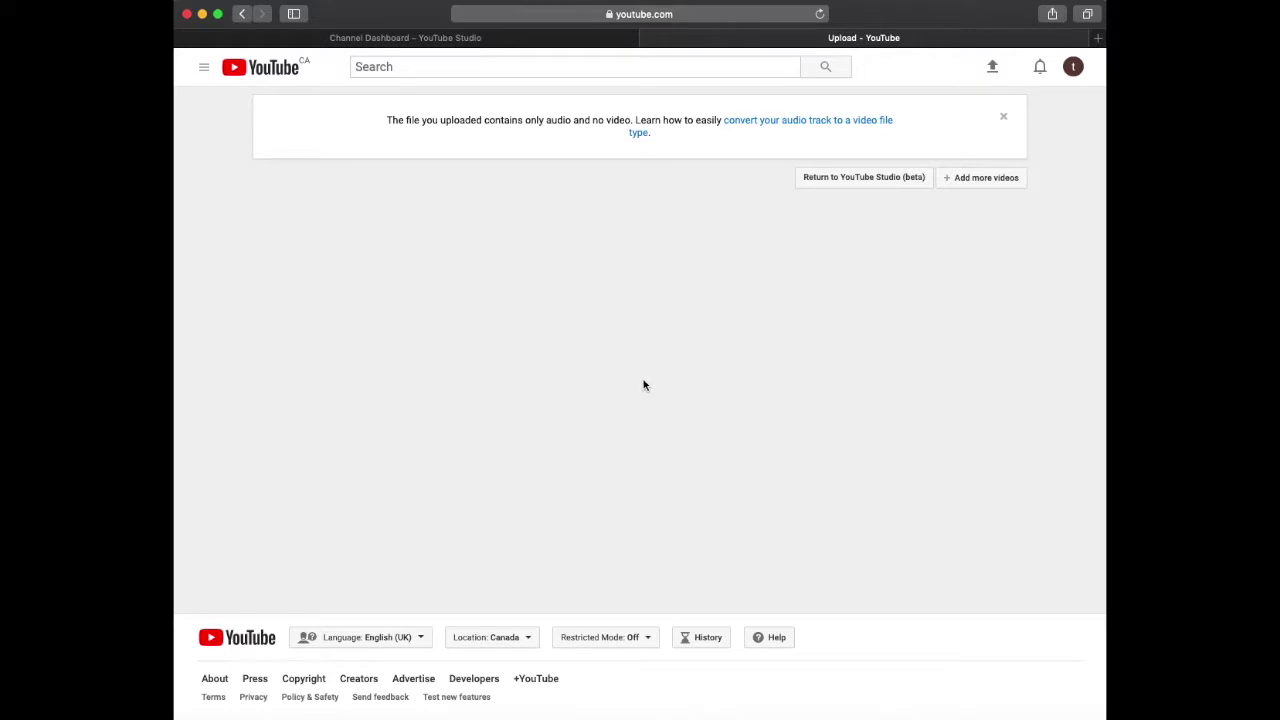
{"action": "left_click", "coordinate": [883, 178]}
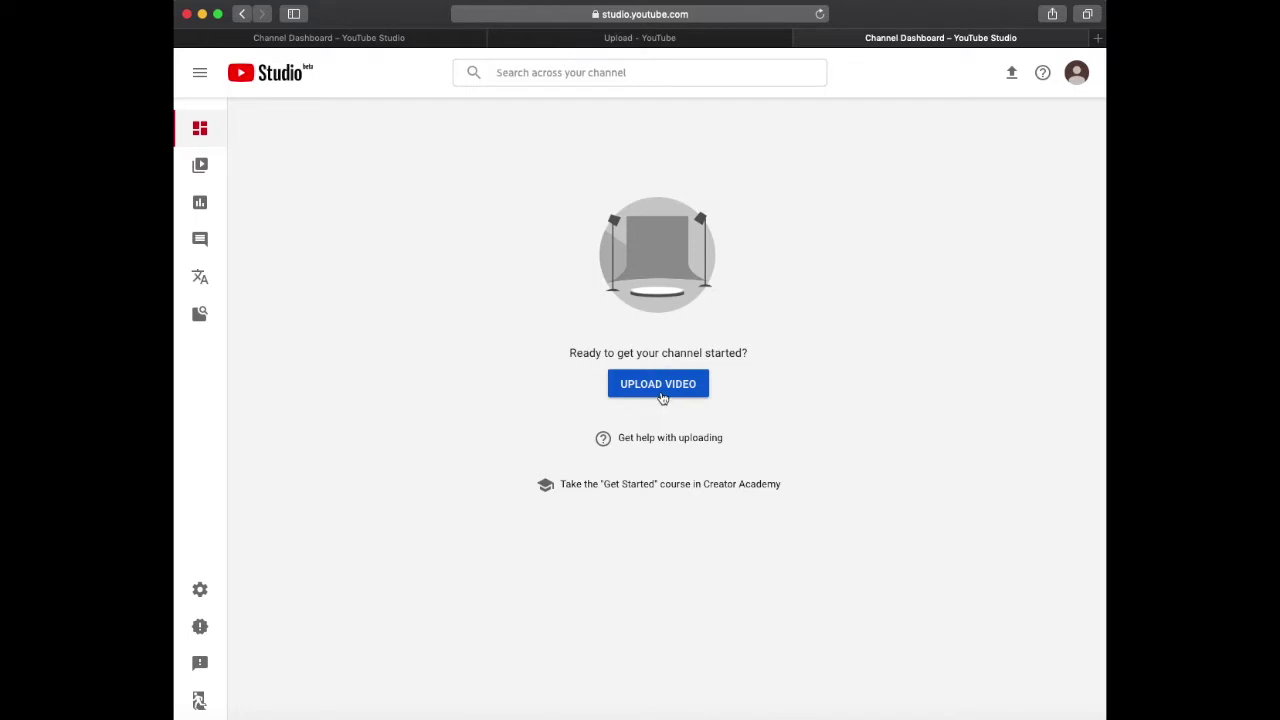
Upload the file 'Screen Recording 2019-01-17 at 11.21.57 AM' as a new video
{"action": "left_click", "coordinate": [648, 390]}
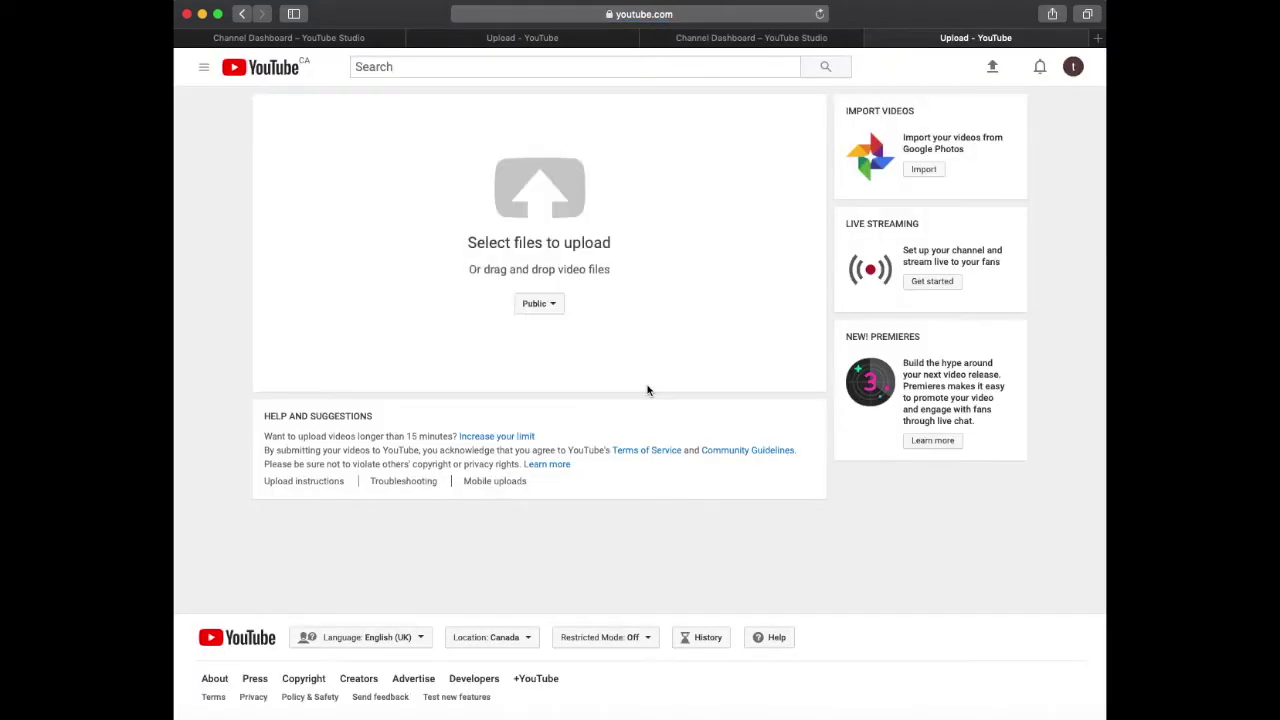
{"action": "left_click", "coordinate": [538, 192]}
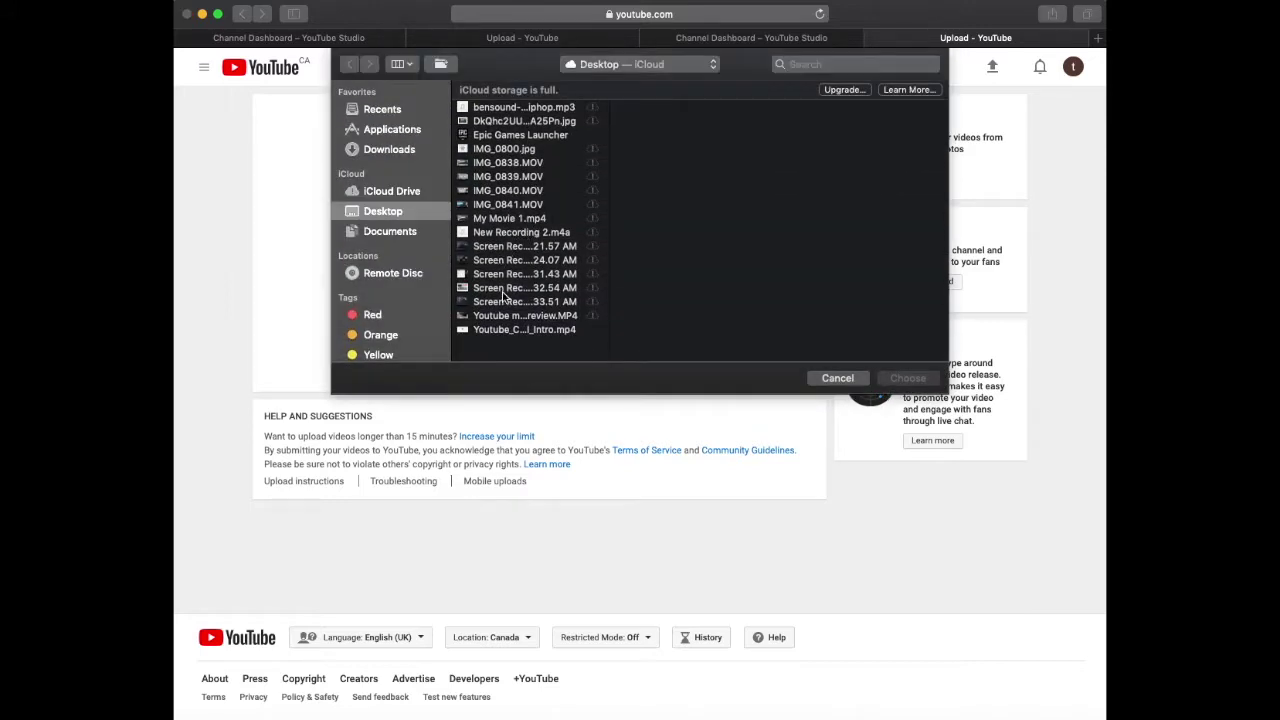
{"action": "left_click", "coordinate": [510, 248]}
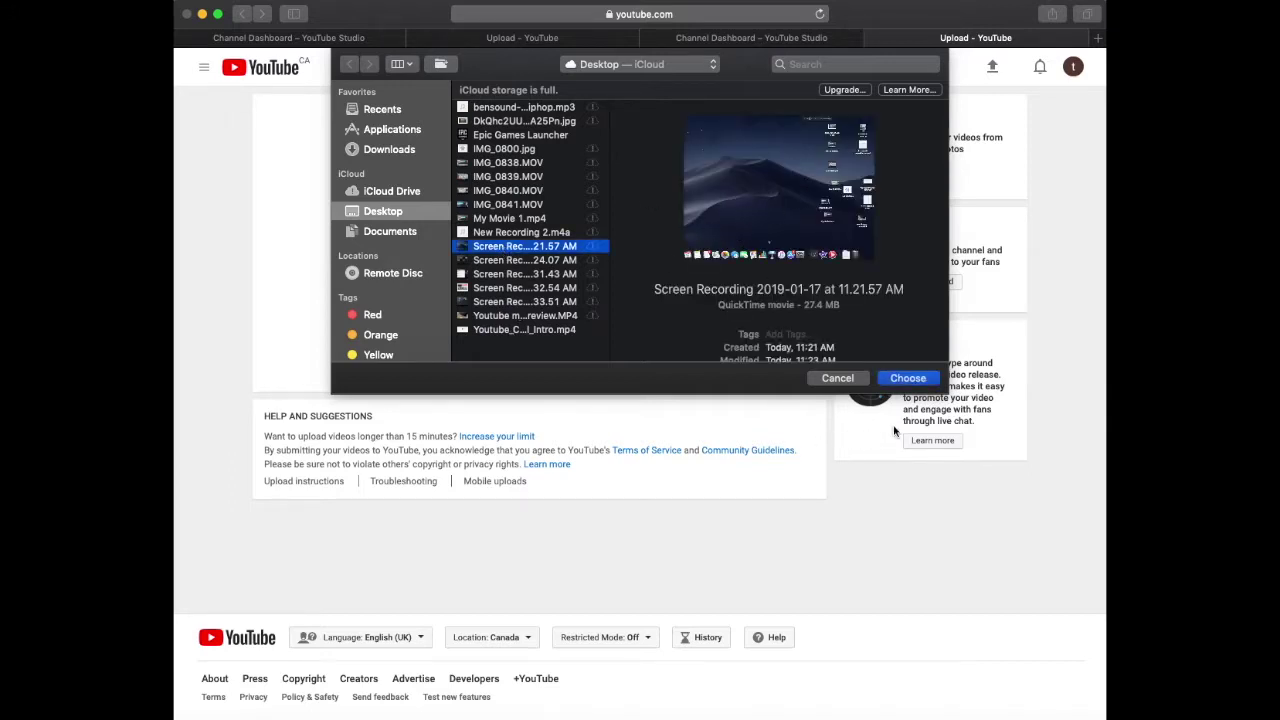
{"action": "left_click", "coordinate": [908, 379]}
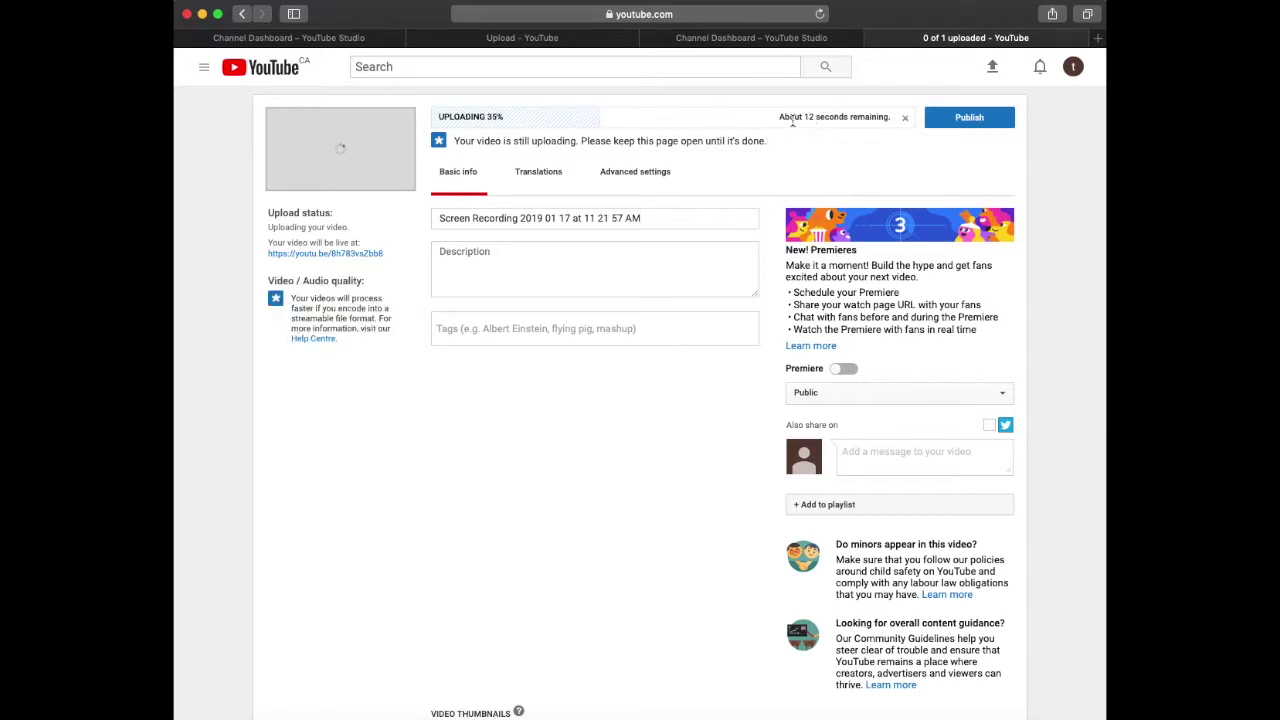
Add the description 'Screen recording' and the tags 'Screen Recording' and 'screen'
{"action": "left_click", "coordinate": [501, 253]}
{"action": "type", "text": "Screen recording"}
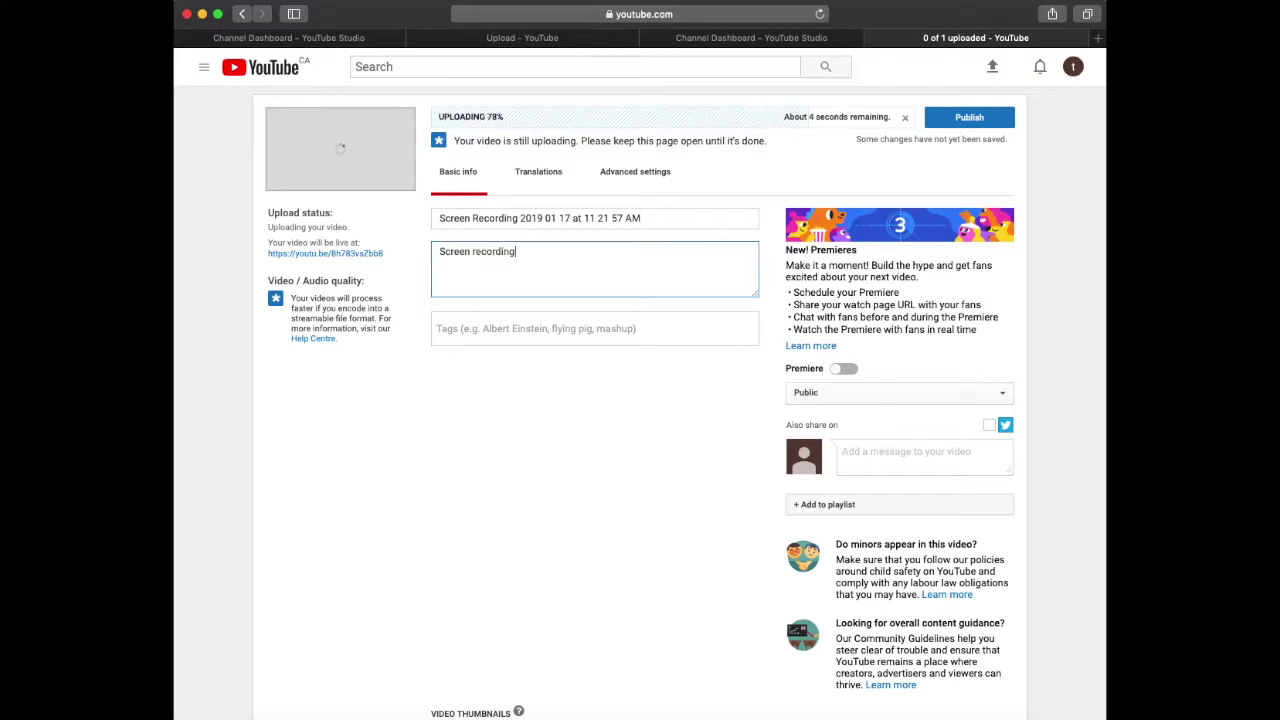
{"action": "left_click", "coordinate": [508, 328]}
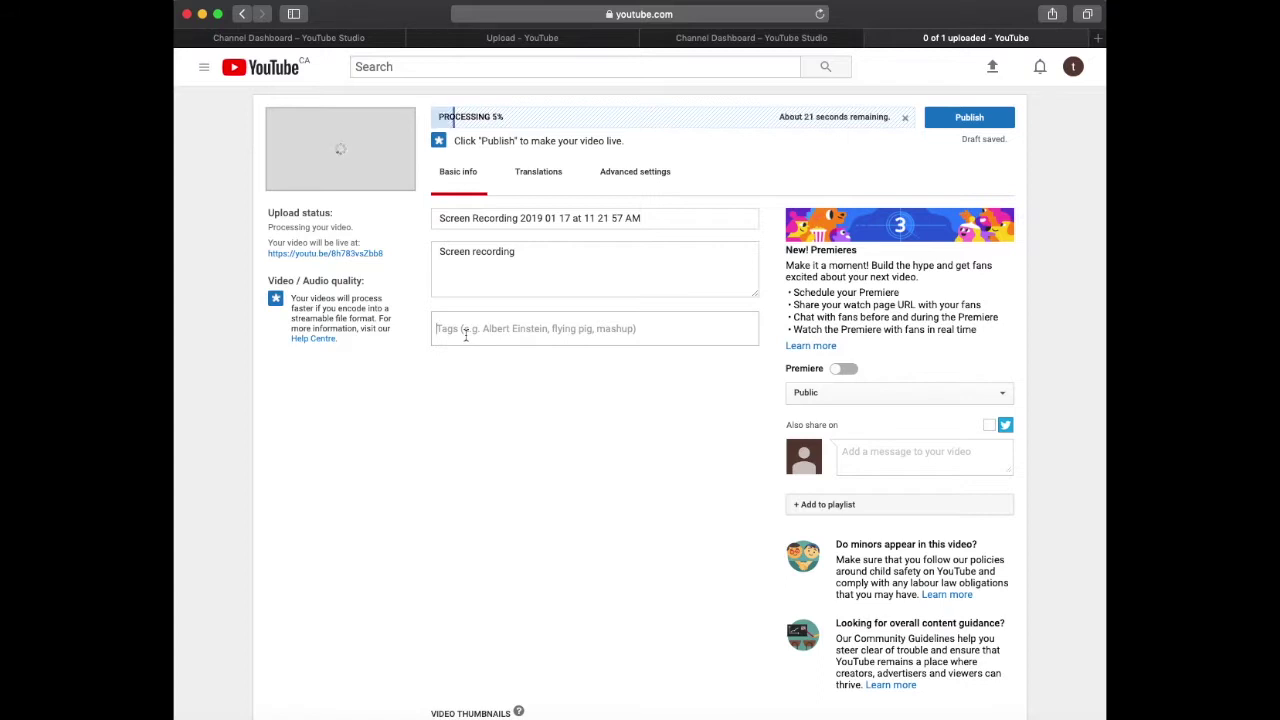
{"action": "type", "text": "Screen Recording"}
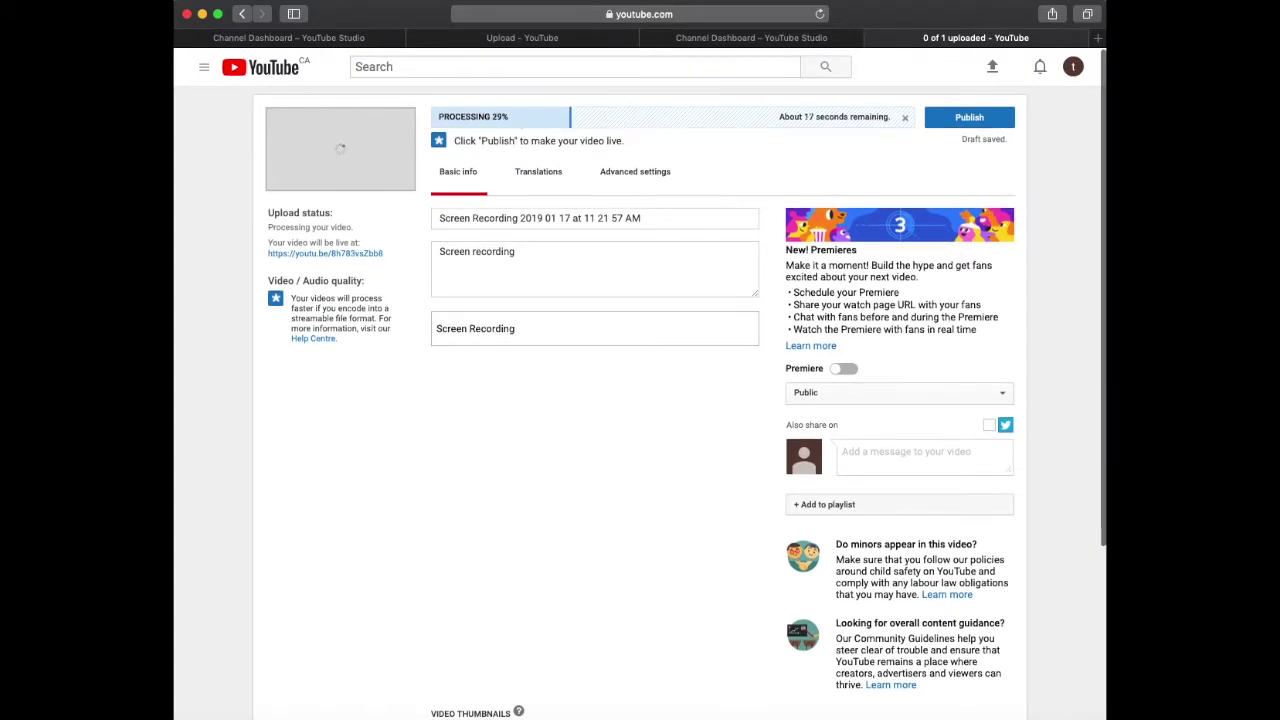
{"action": "key", "text": "Return"}
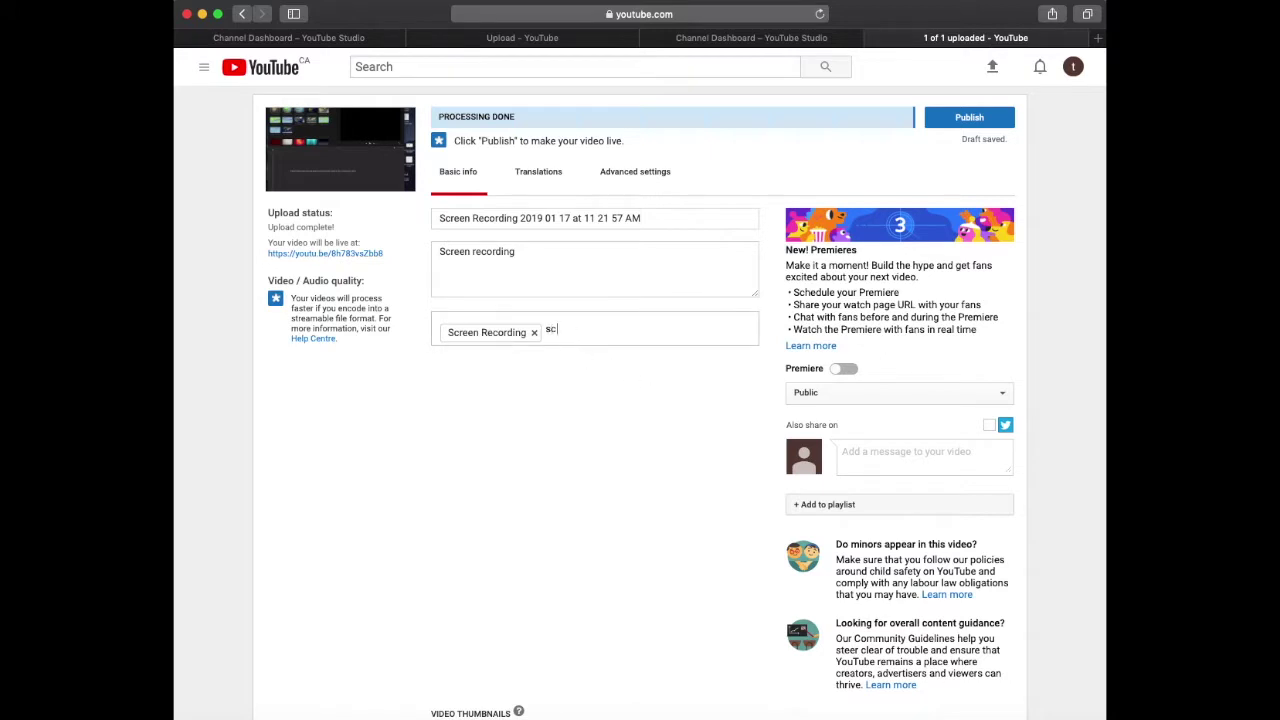
{"action": "key", "text": "Return"}
{"action": "left_click", "coordinate": [844, 390]}
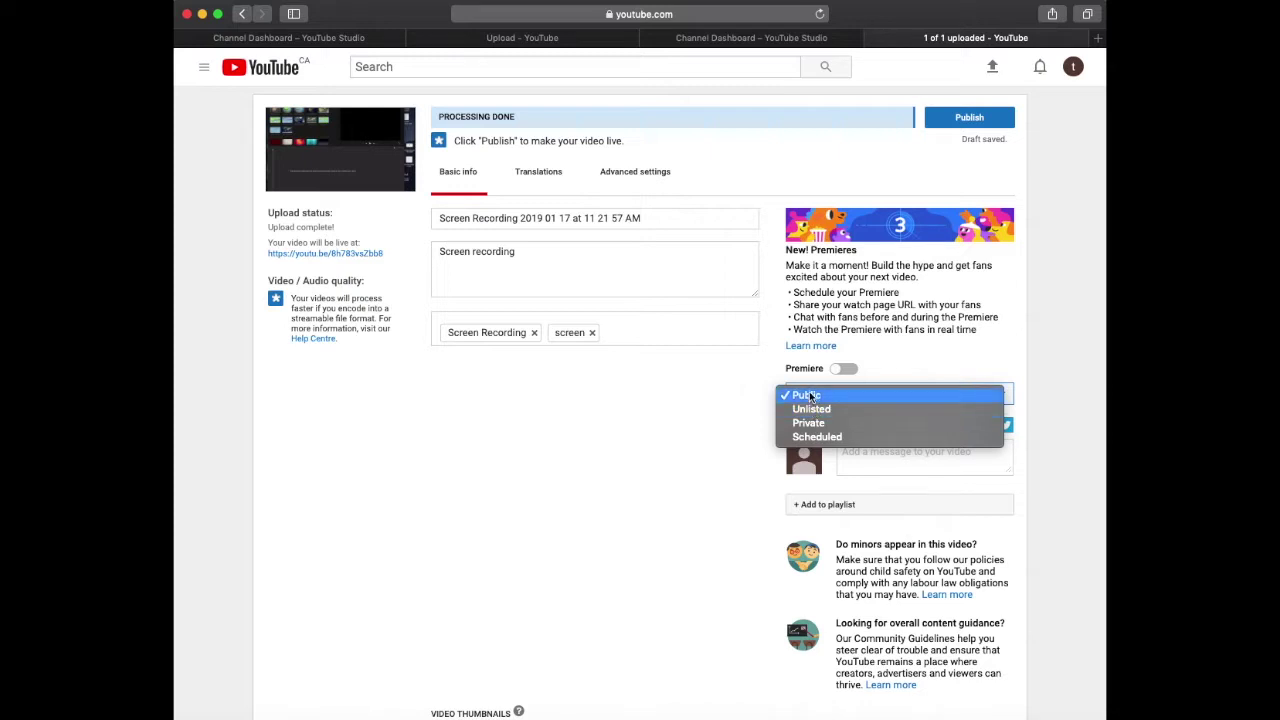
Keep the video Public and choose the first suggested frame as its thumbnail
{"action": "left_click", "coordinate": [812, 395]}
{"action": "left_click", "coordinate": [824, 400]}
{"action": "left_click", "coordinate": [824, 395]}
{"action": "scroll", "coordinate": [900, 495], "scroll_direction": "down", "scroll_amount": 3}
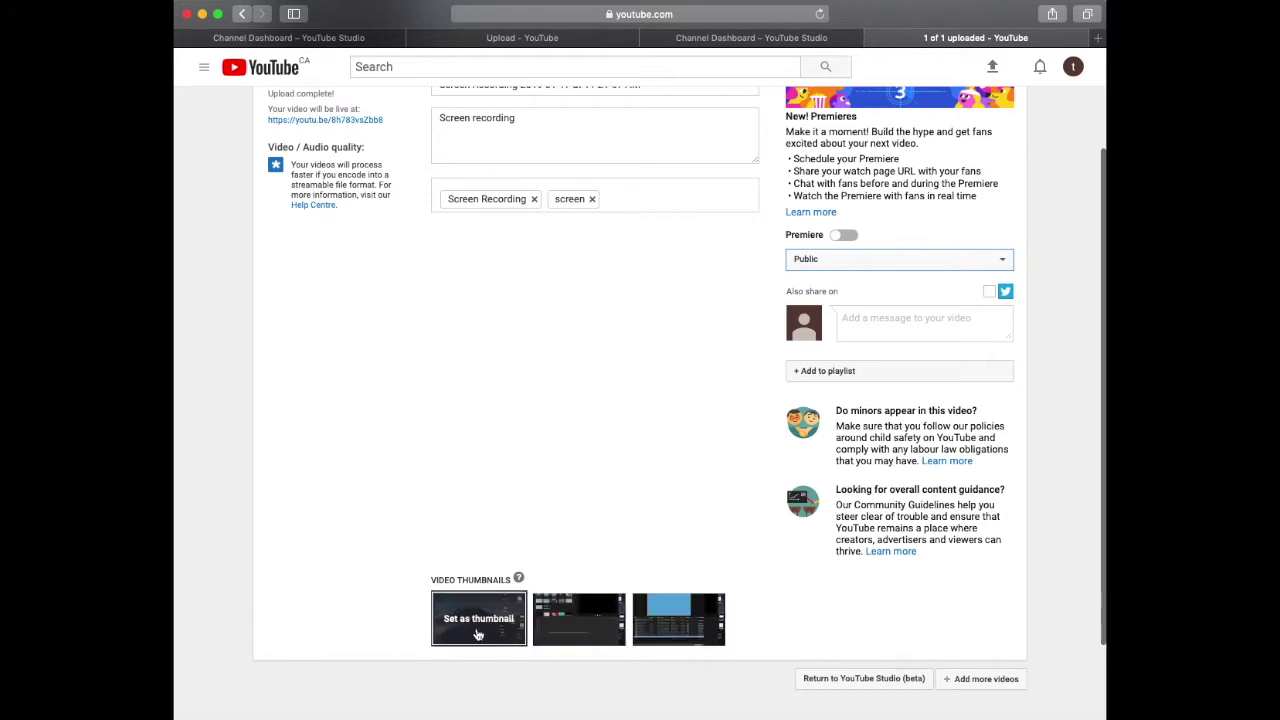
{"action": "left_click", "coordinate": [571, 618]}
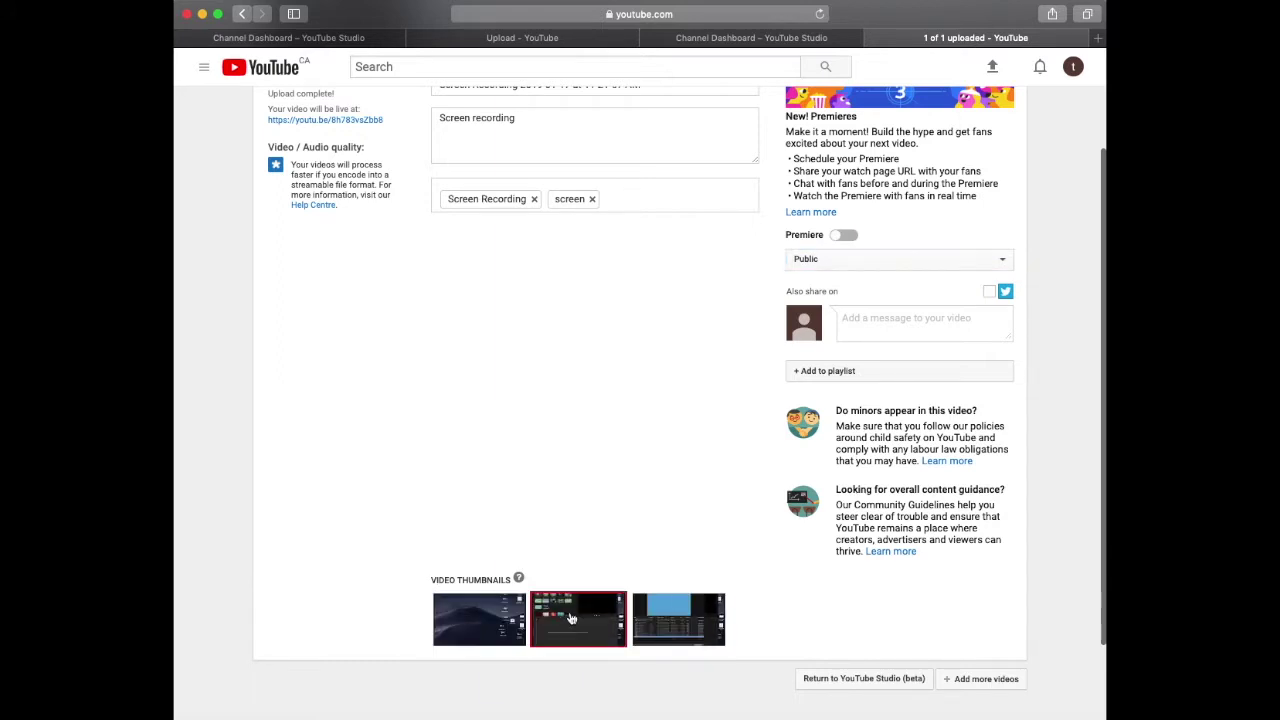
{"action": "scroll", "coordinate": [569, 614], "scroll_direction": "up", "scroll_amount": 3}
{"action": "scroll", "coordinate": [569, 614], "scroll_direction": "down", "scroll_amount": 3}
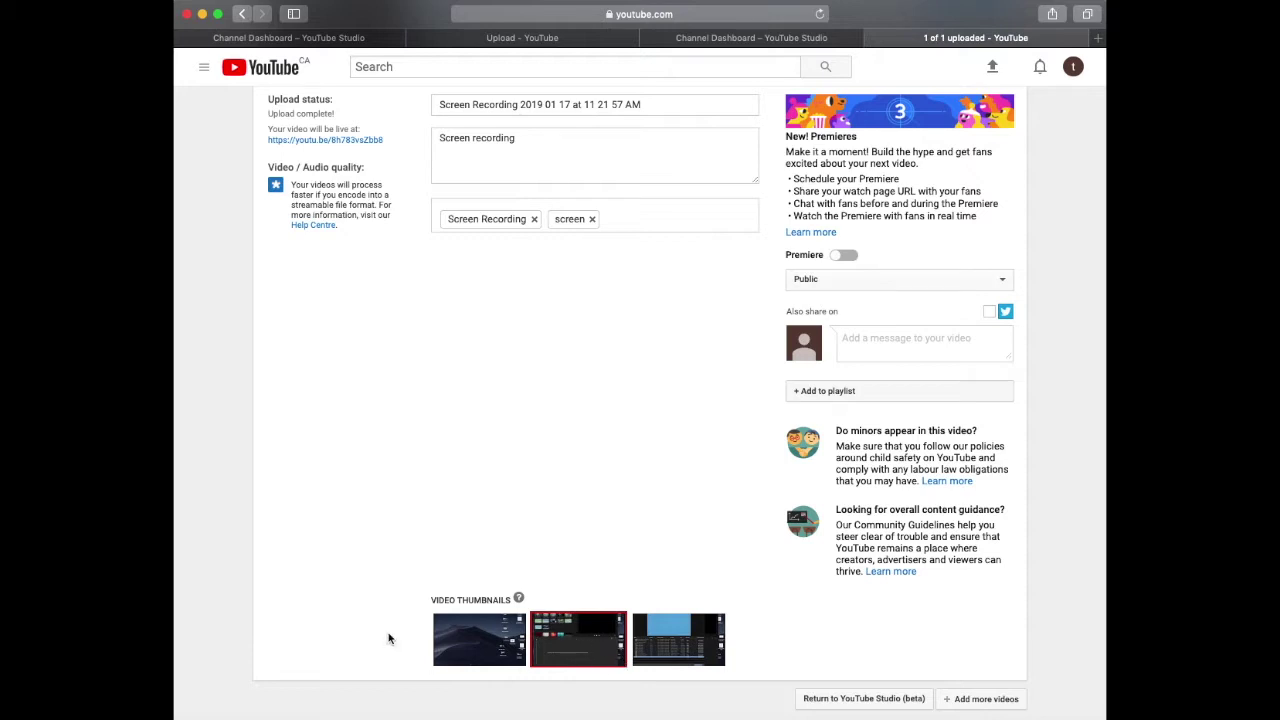
{"action": "mouse_move", "coordinate": [483, 648]}
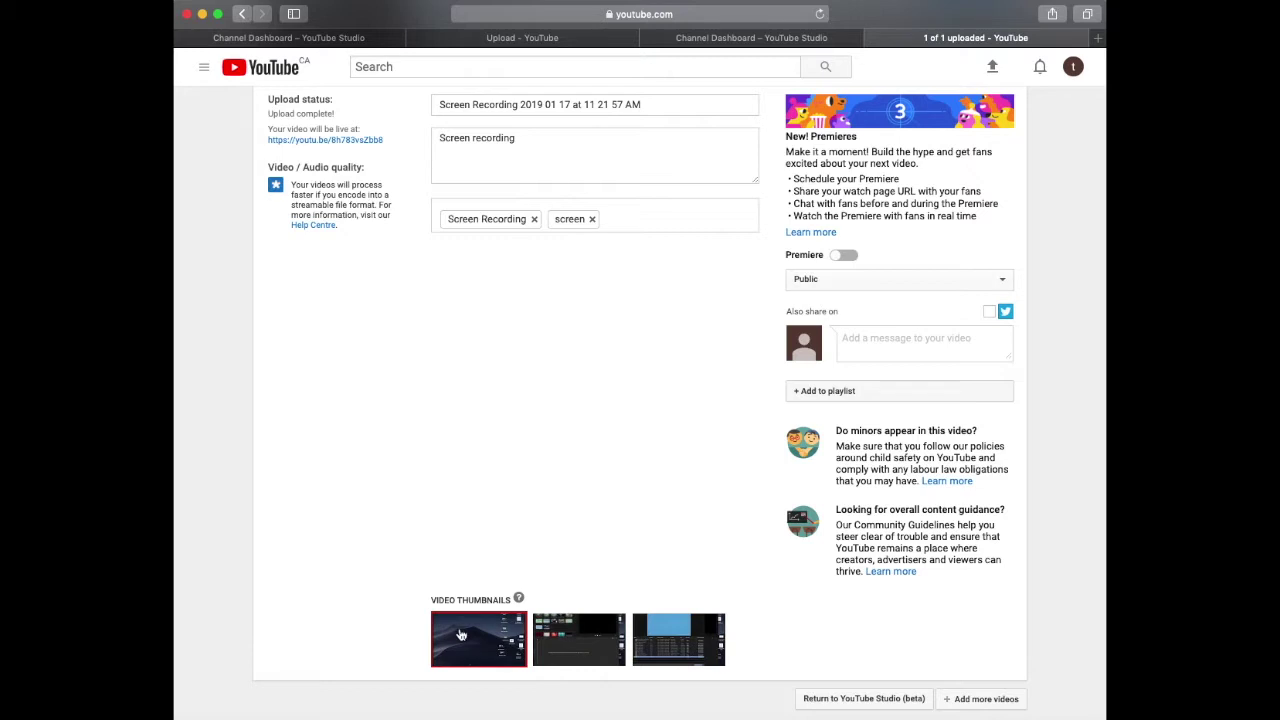
{"action": "scroll", "coordinate": [505, 608], "scroll_direction": "up", "scroll_amount": 3}
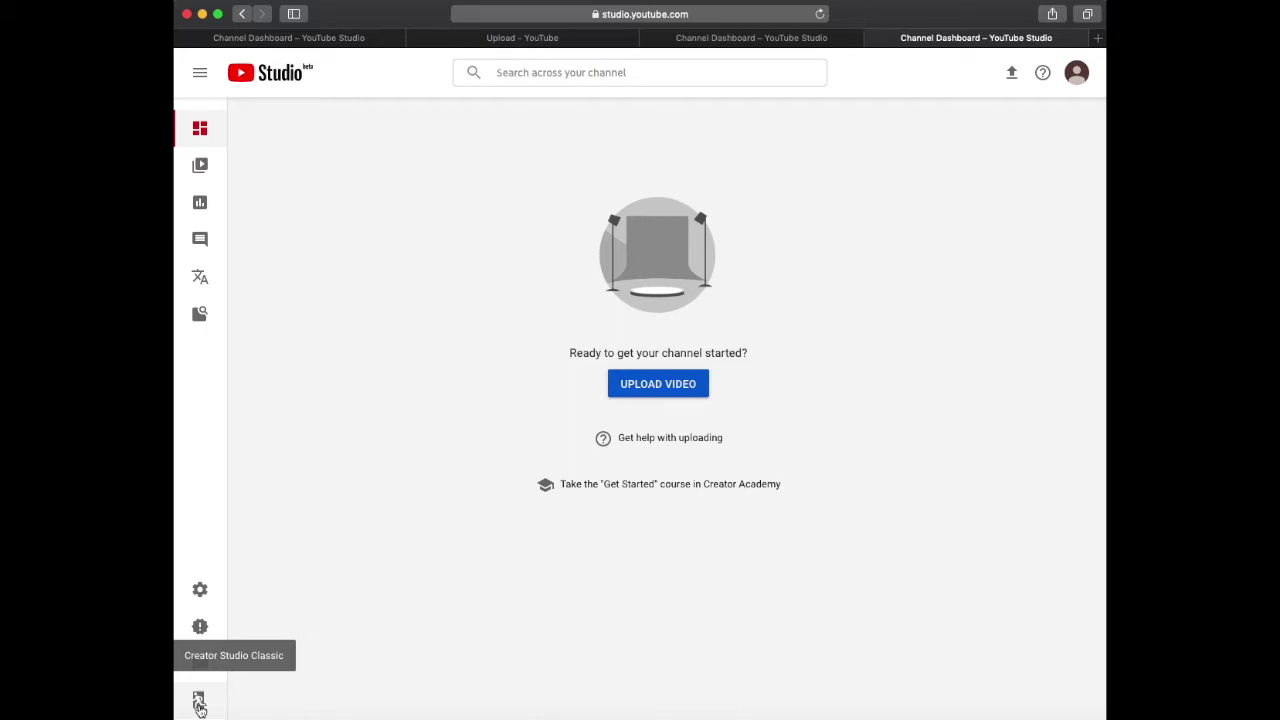
Switch the channel view to the Creator Studio Classic dashboard
{"action": "left_click", "coordinate": [1074, 75]}
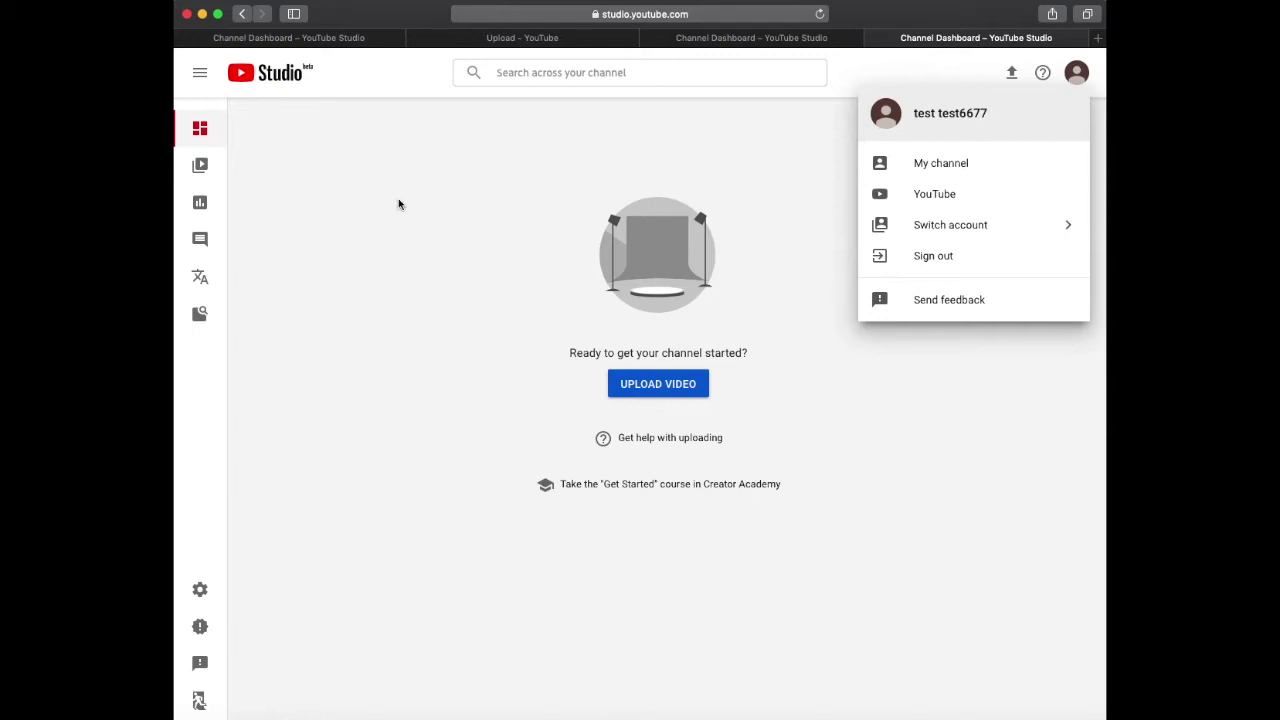
{"action": "left_click", "coordinate": [311, 202]}
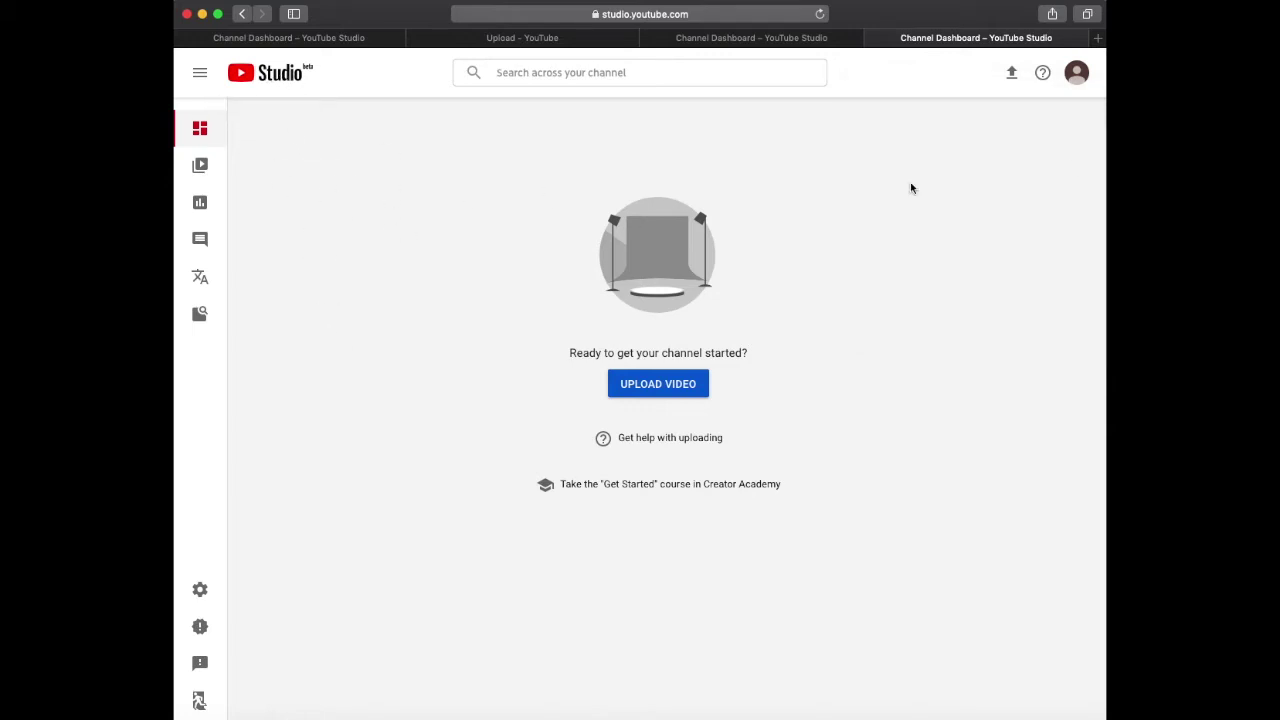
{"action": "left_click", "coordinate": [1078, 74]}
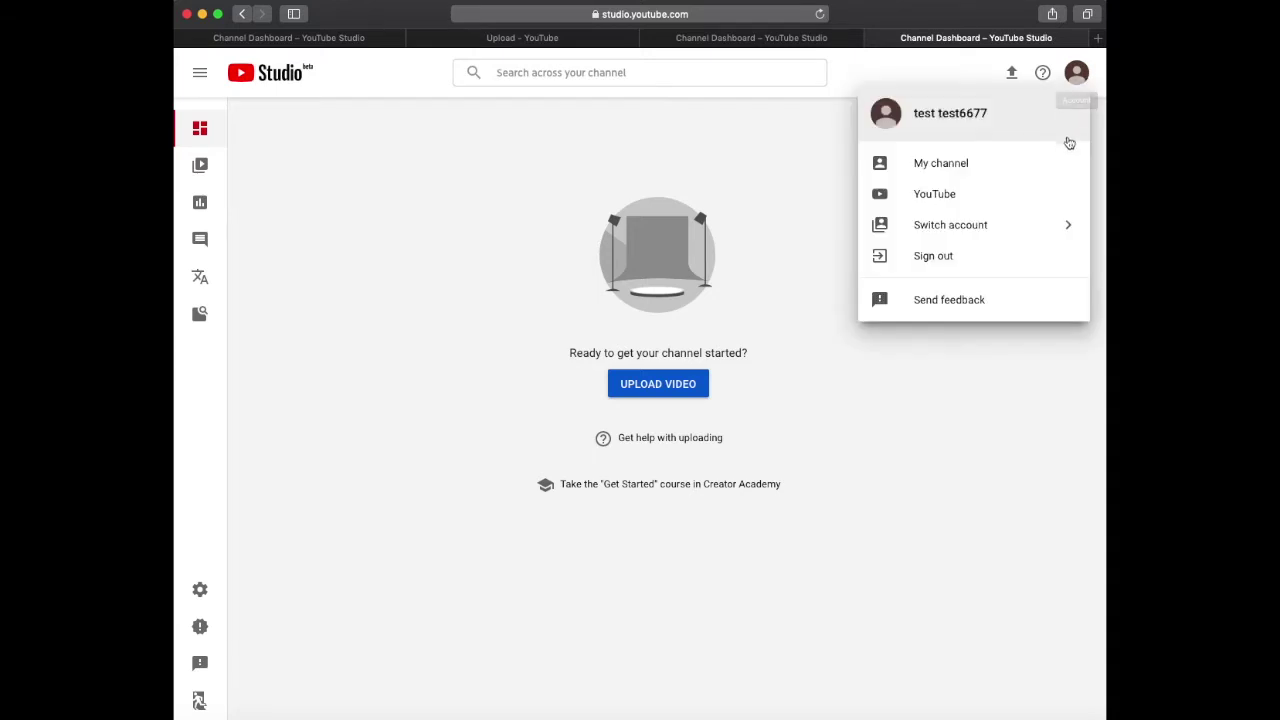
{"action": "left_click", "coordinate": [1081, 76]}
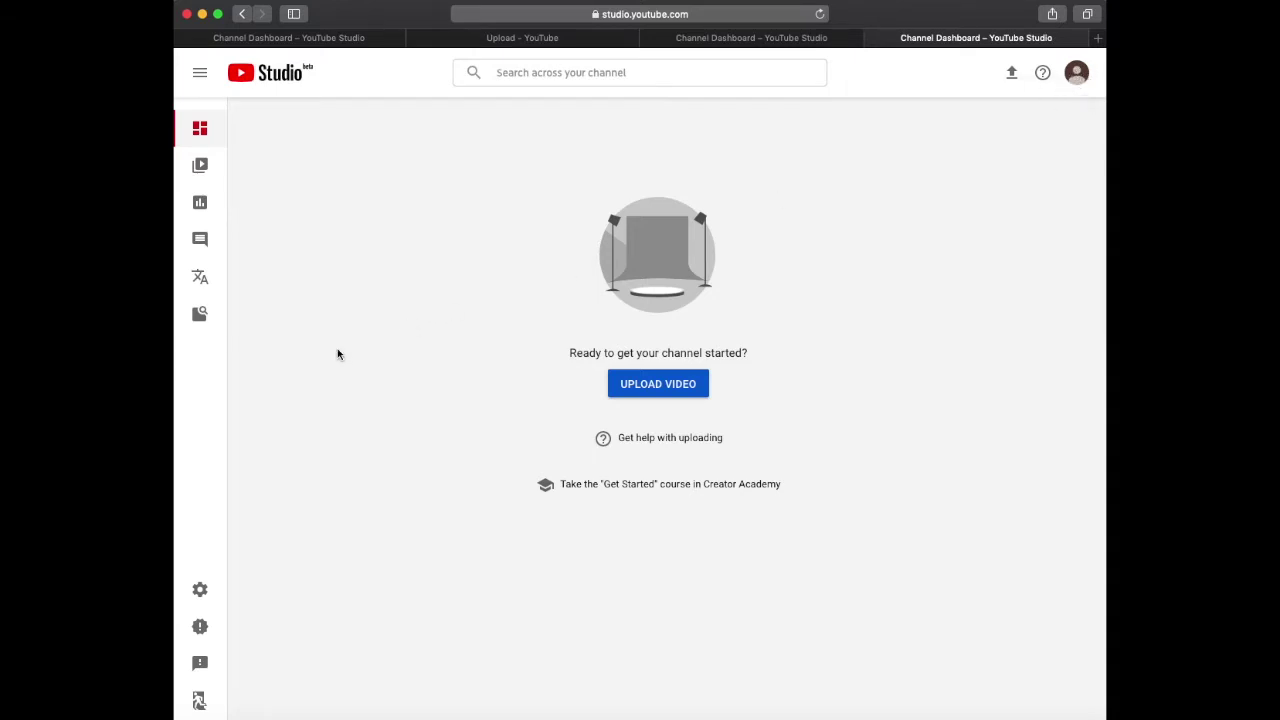
{"action": "left_click", "coordinate": [198, 706]}
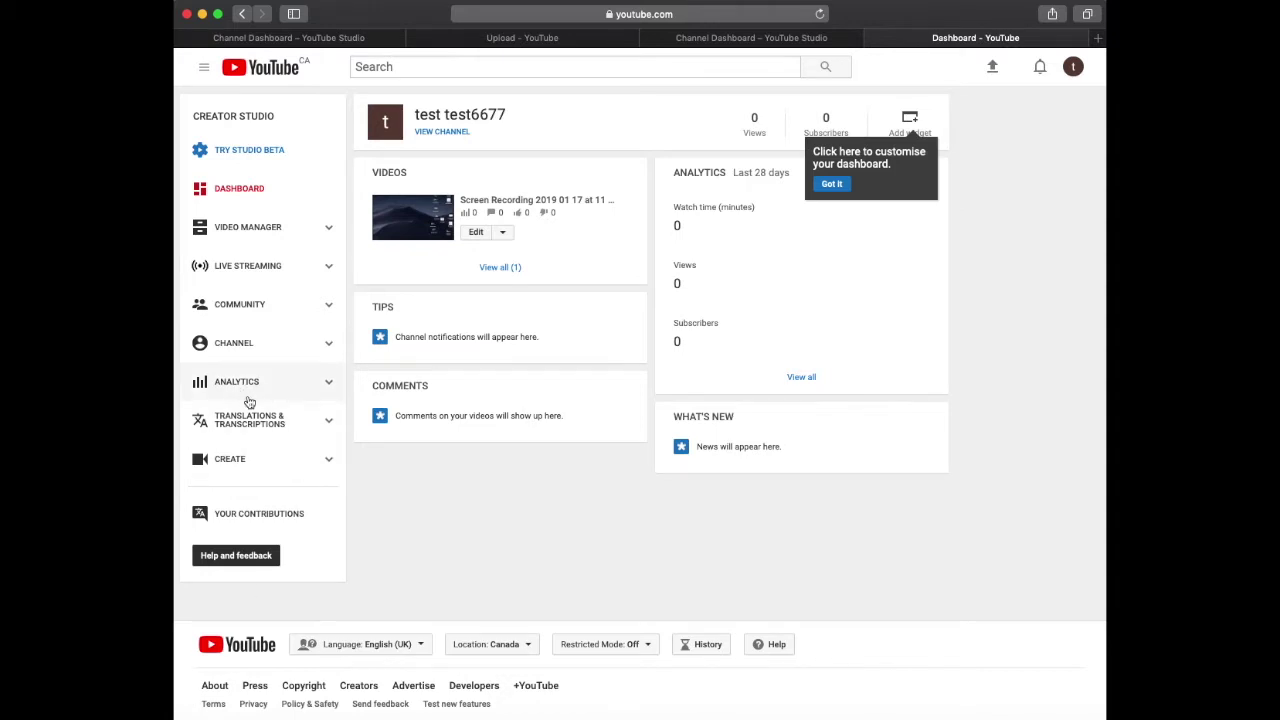
Review the channel's Status and Features: no strikes, uploading enabled, monetisation eligible
{"action": "left_click", "coordinate": [260, 342]}
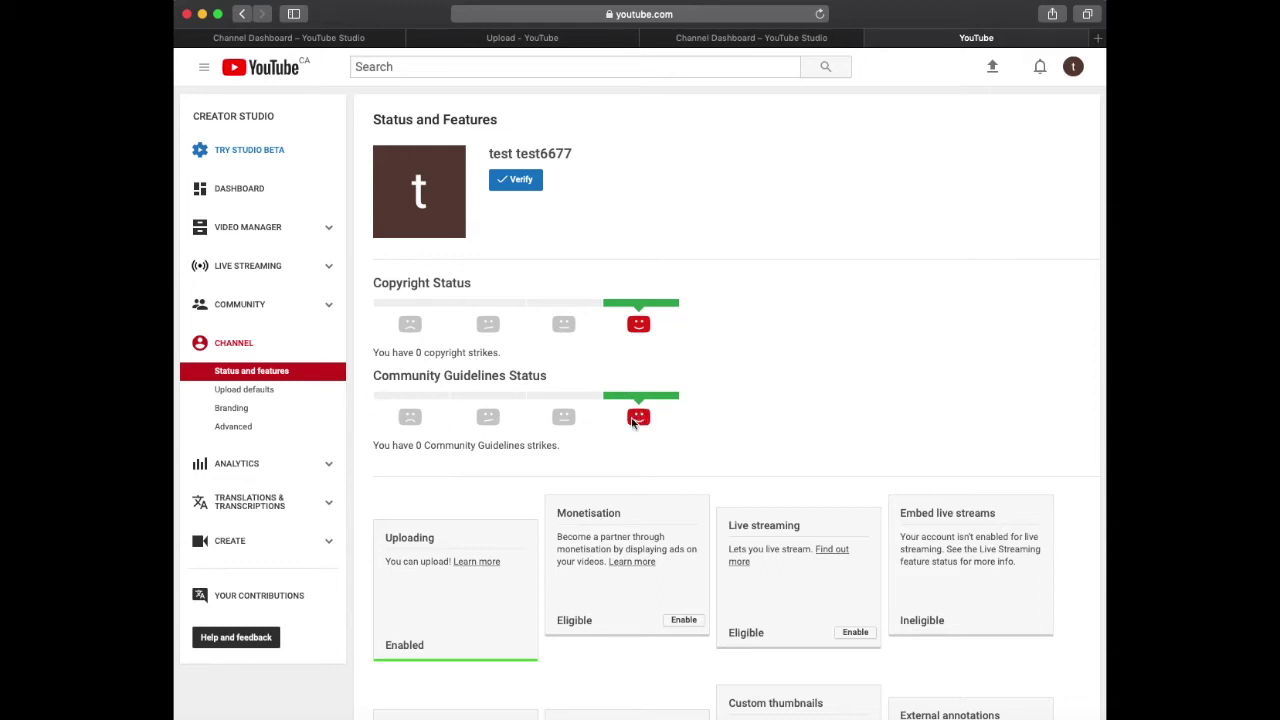
{"action": "scroll", "coordinate": [628, 421], "scroll_direction": "down", "scroll_amount": 3}
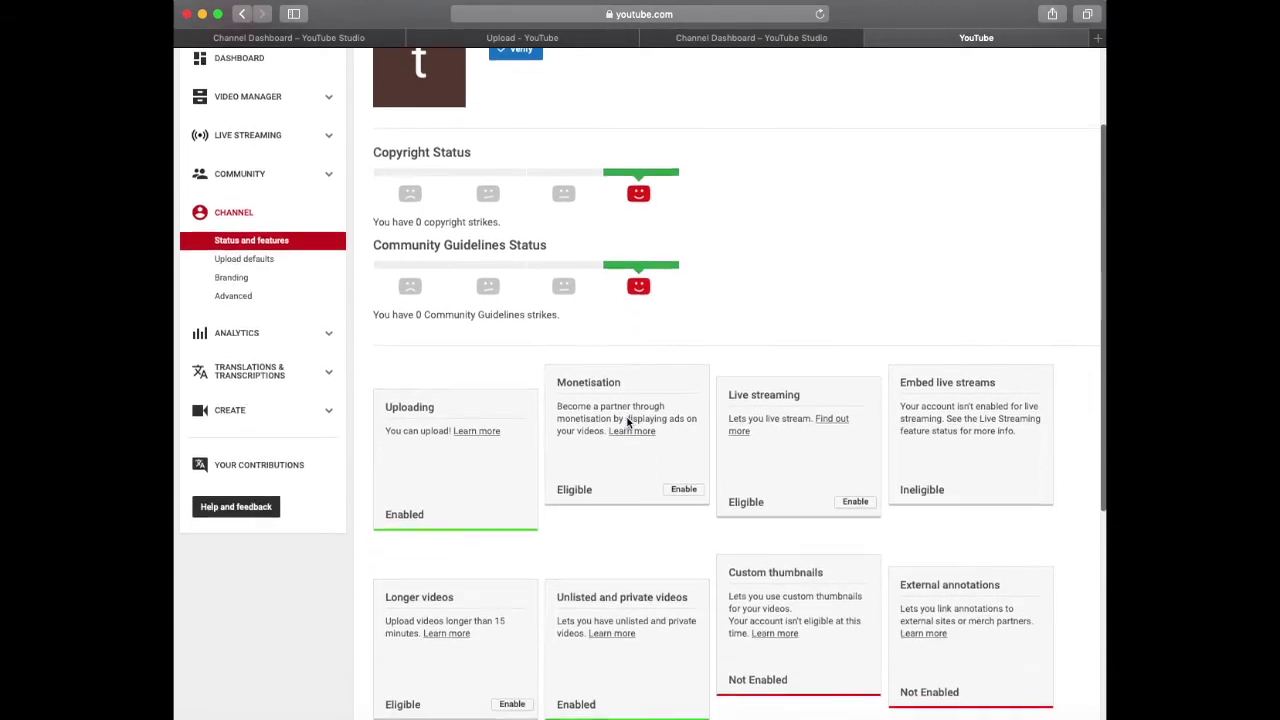
{"action": "scroll", "coordinate": [580, 406], "scroll_direction": "down", "scroll_amount": 2}
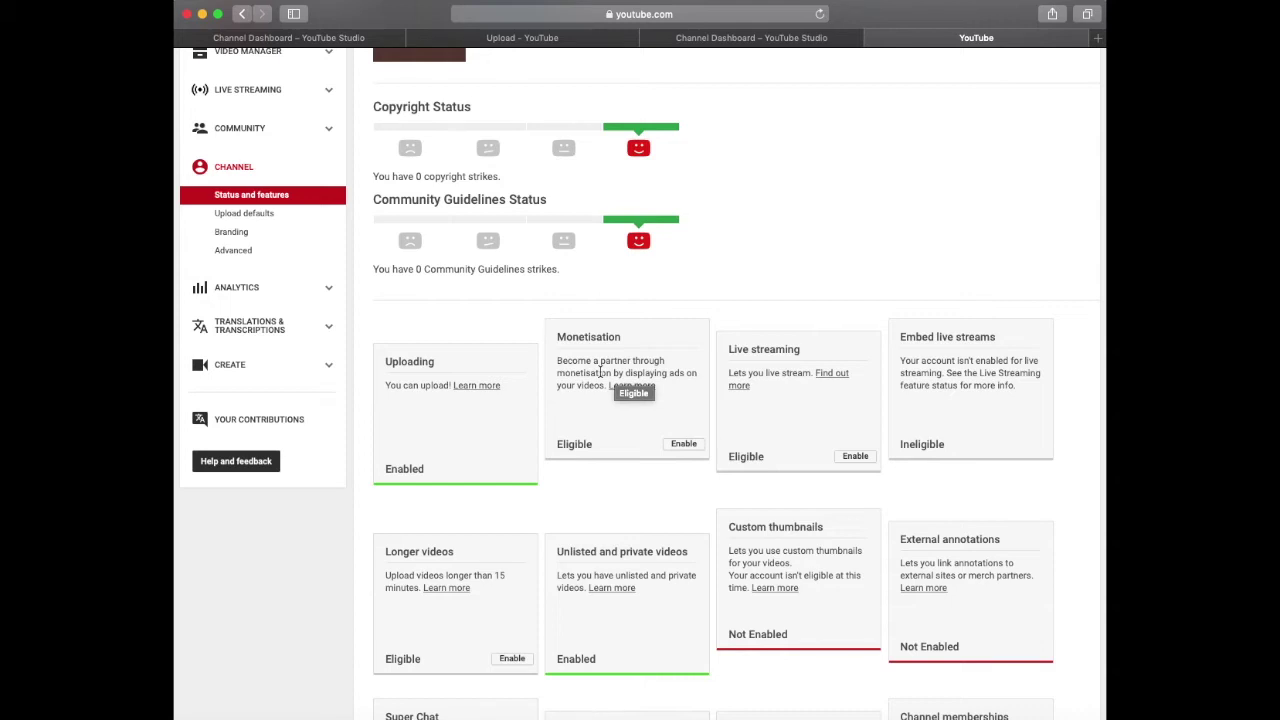
{"action": "scroll", "coordinate": [600, 372], "scroll_direction": "down", "scroll_amount": 1}
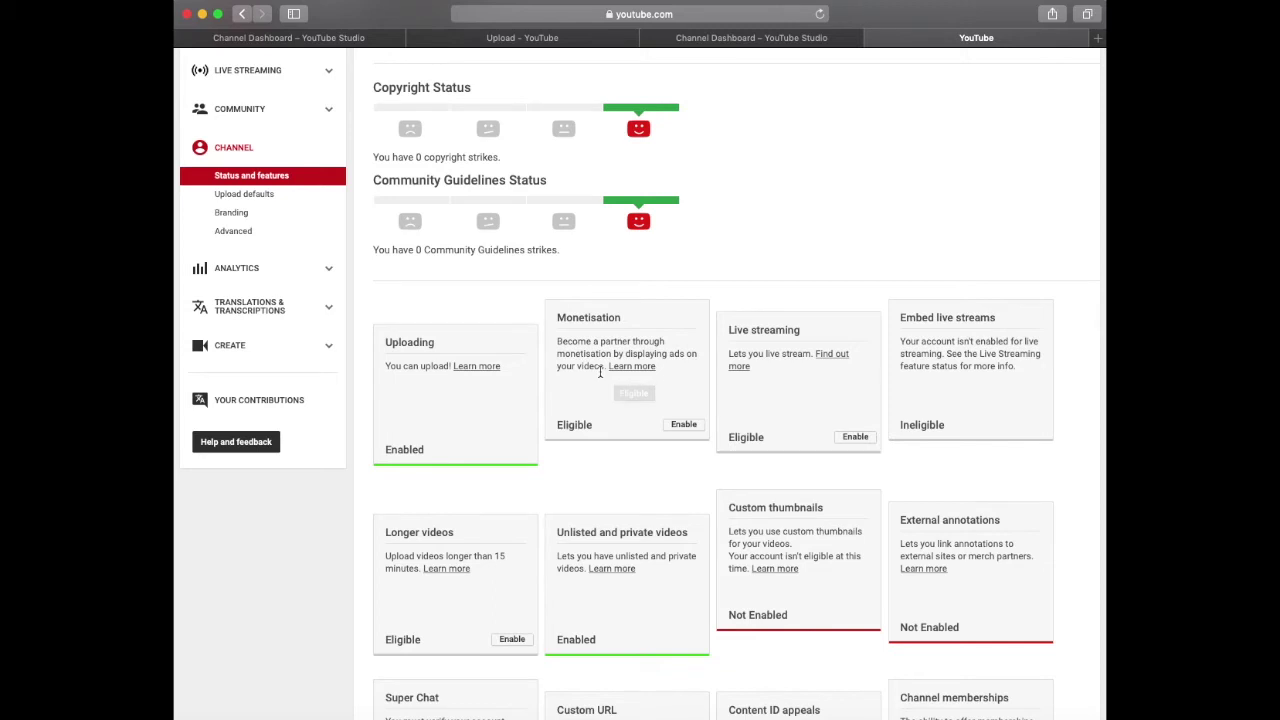
{"action": "scroll", "coordinate": [600, 372], "scroll_direction": "up", "scroll_amount": 5}
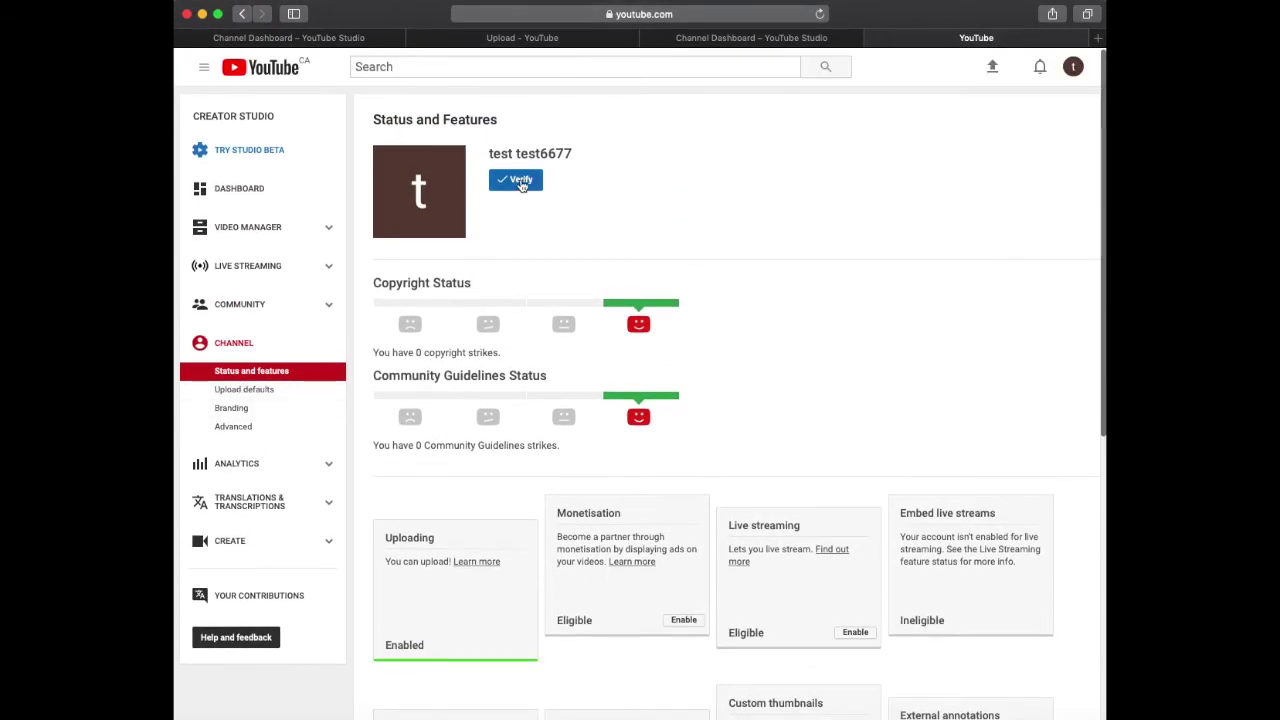
{"action": "left_click", "coordinate": [520, 183]}
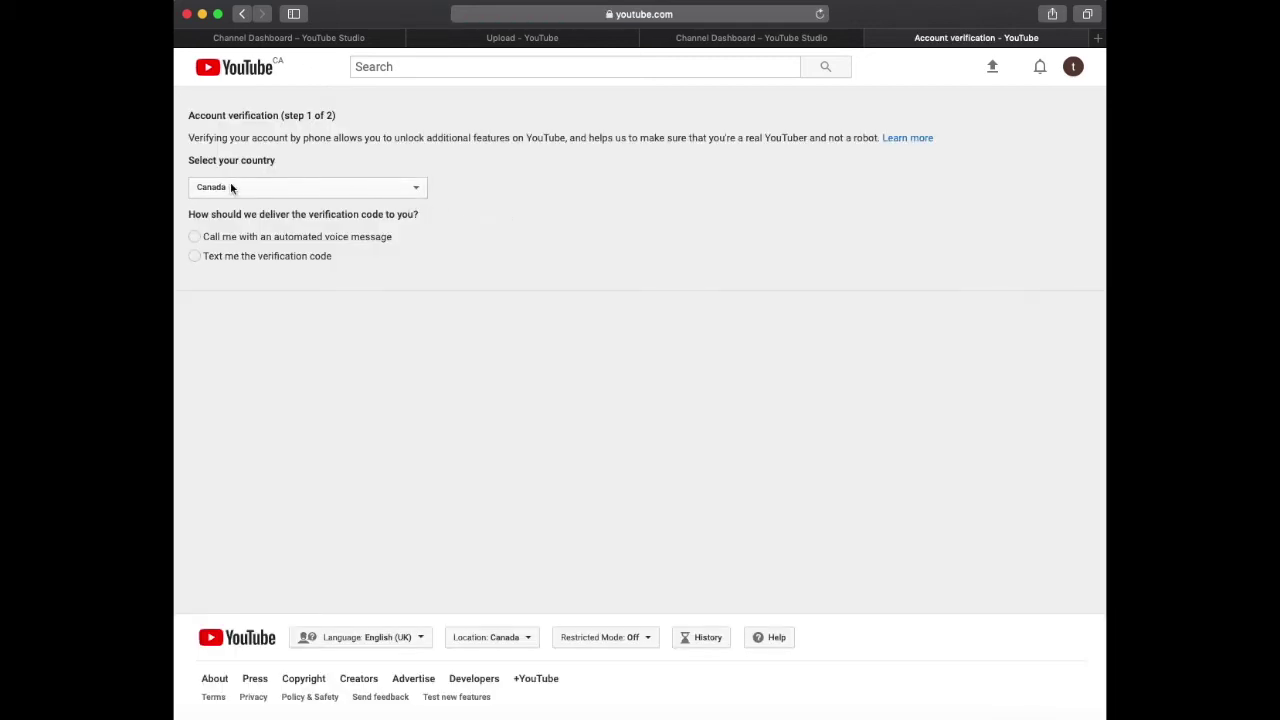
{"action": "left_click", "coordinate": [195, 256]}
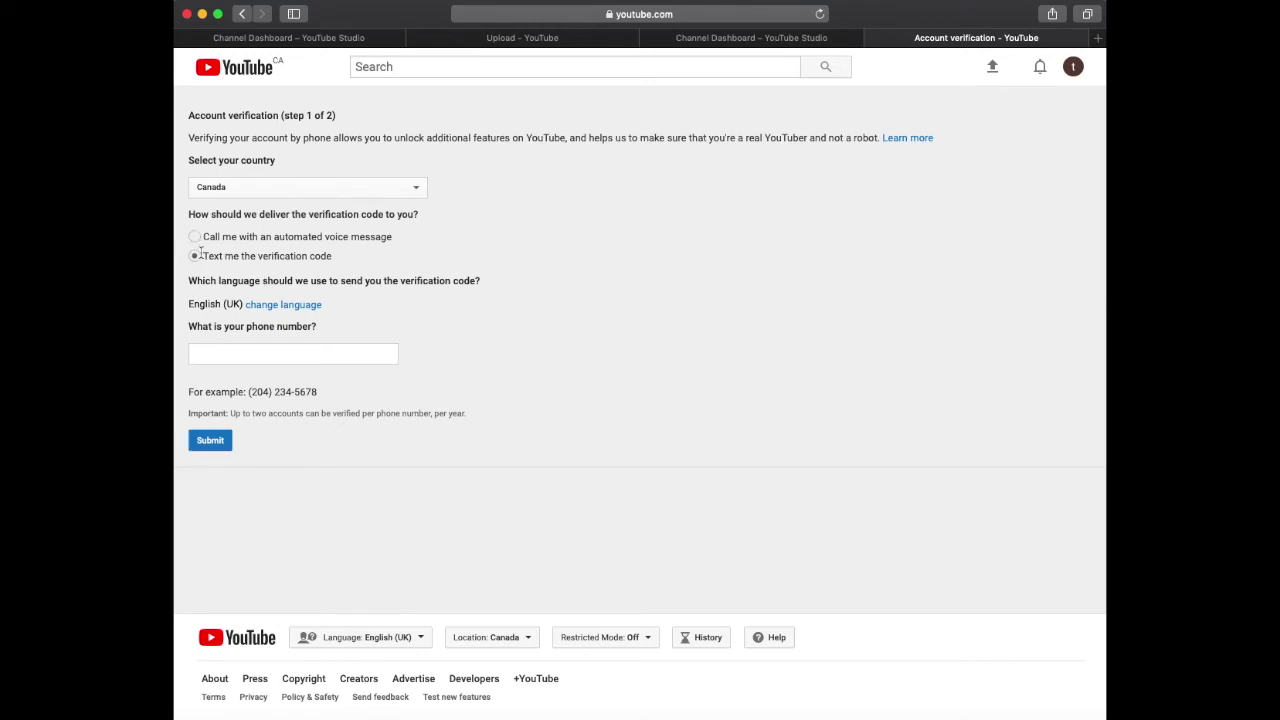
{"action": "left_click", "coordinate": [289, 352]}
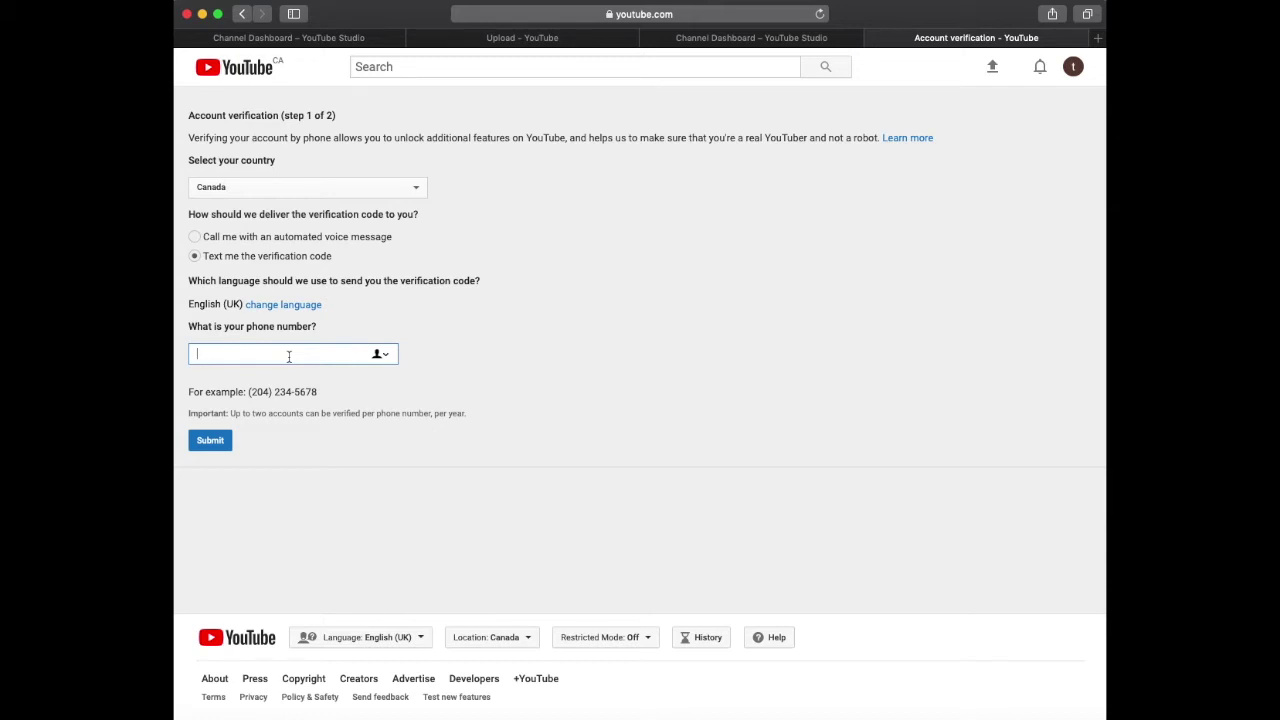
{"action": "left_click", "coordinate": [242, 13]}
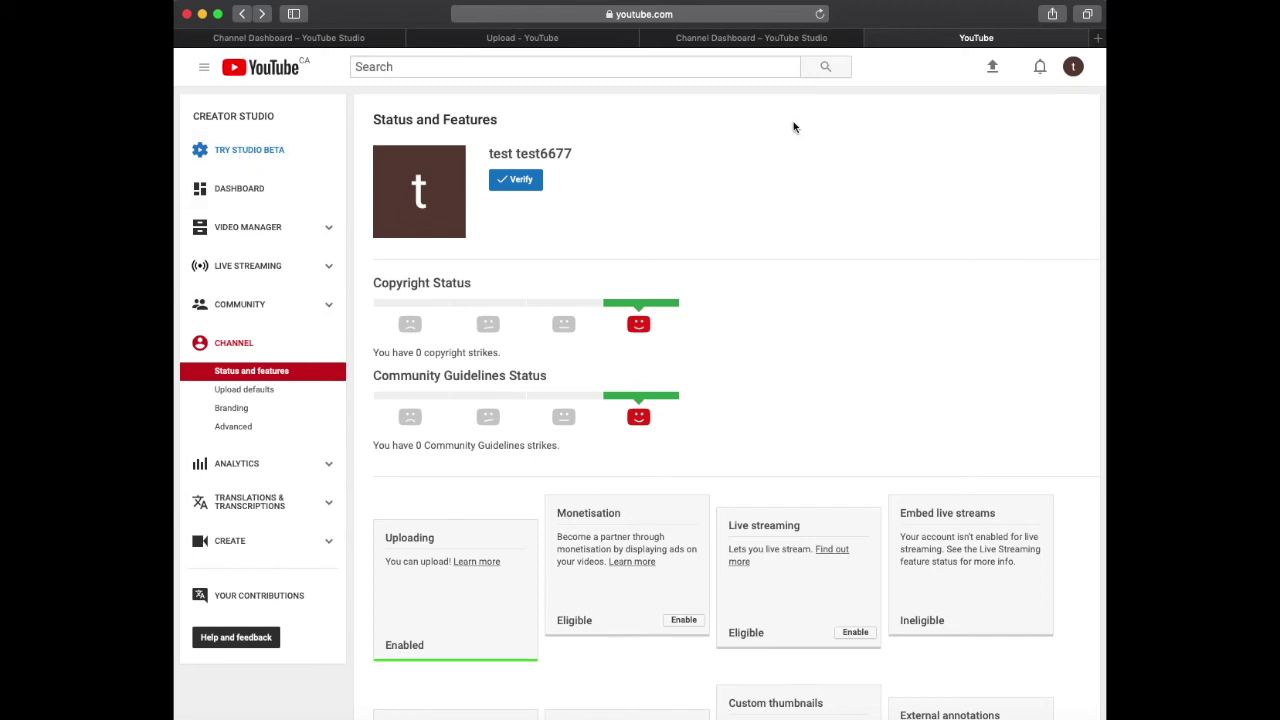
Open the 'Select files to upload' page from the top-bar Upload icon
{"action": "left_click", "coordinate": [995, 68]}
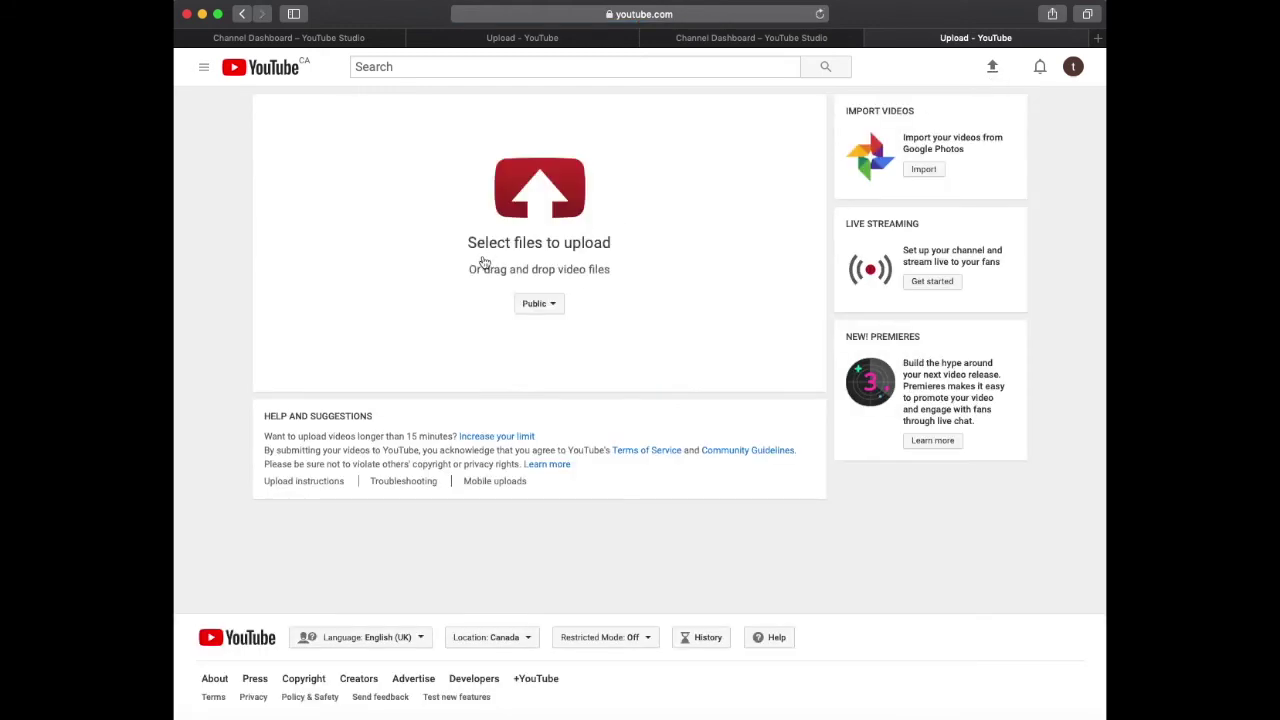